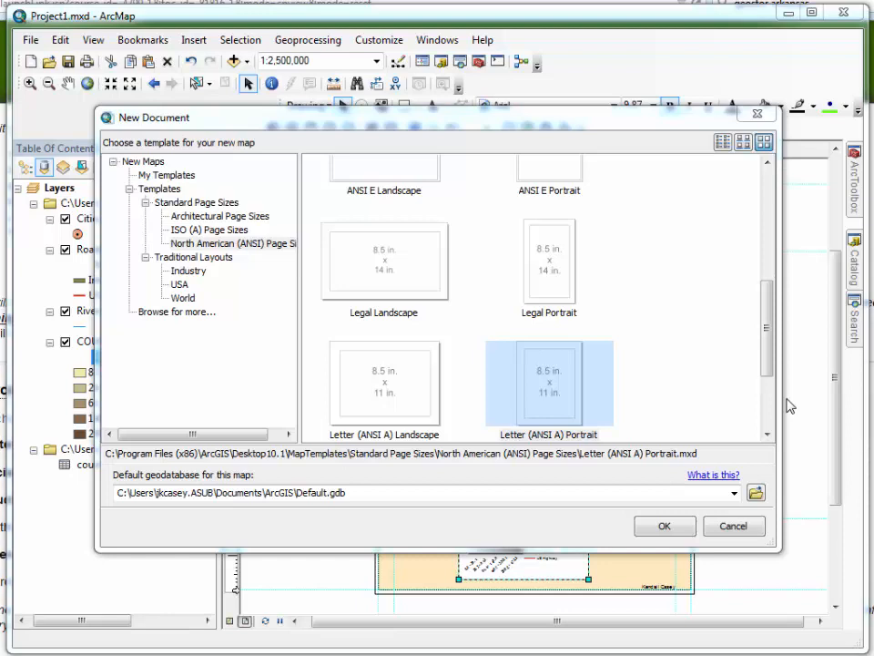
# Step: Create a new map document from the Letter (ANSI A) Portrait template
pyautogui.click(552, 383)
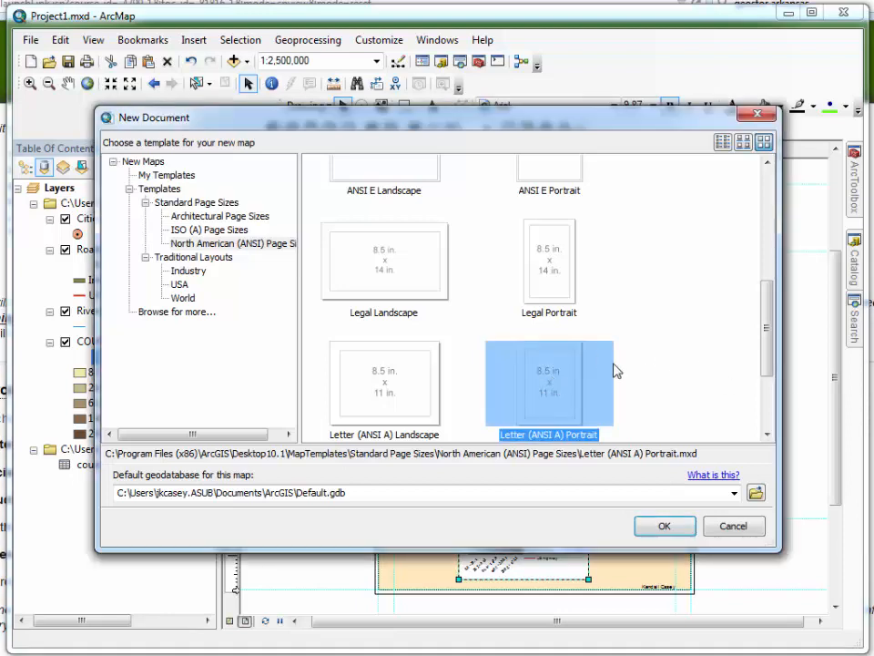
pyautogui.click(664, 528)
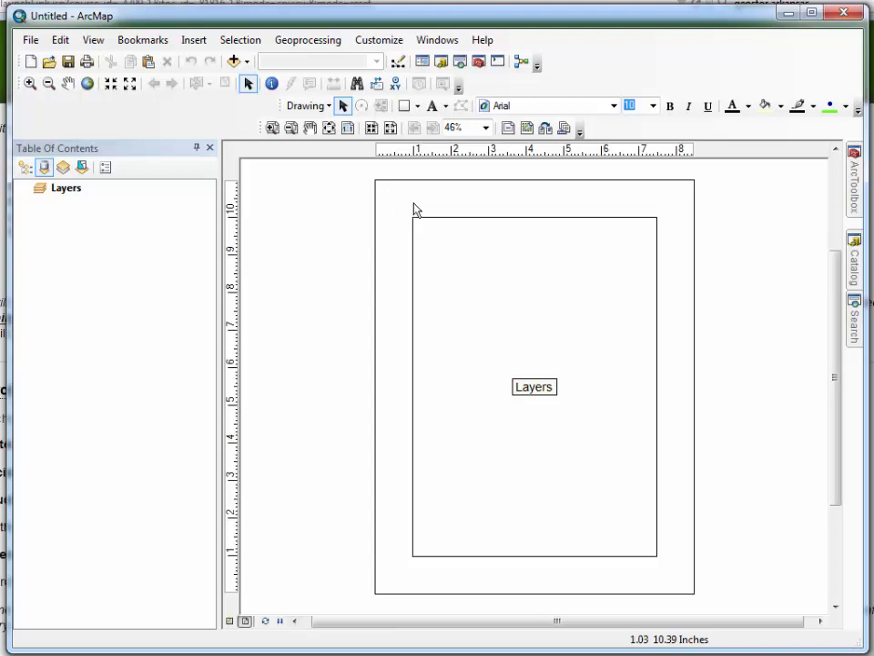
# Step: Keep the Catalog open and expand mgisdata, BlackHills and Sturgis83.mdb down to the feature classes in Features
pyautogui.click(852, 252)
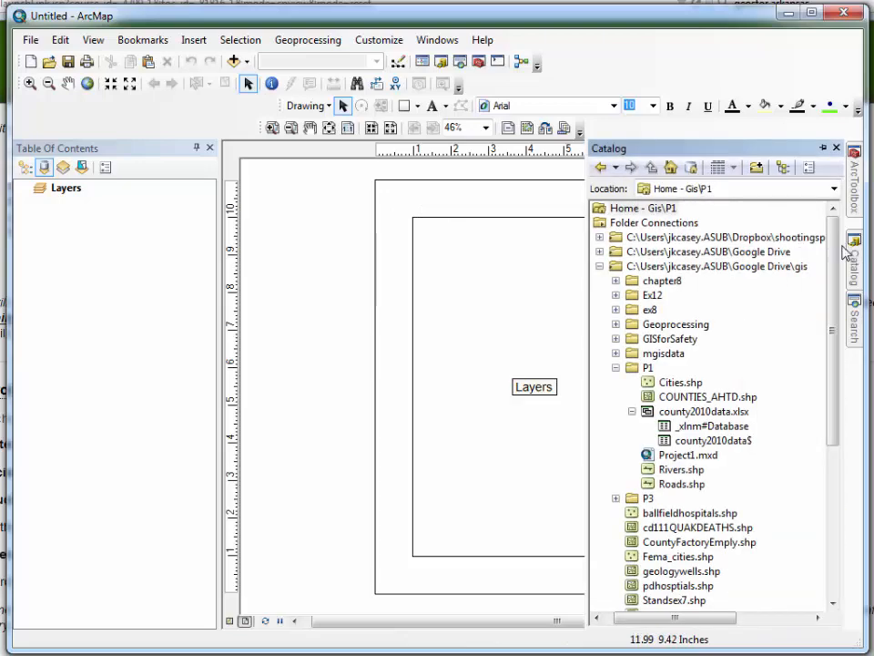
pyautogui.click(823, 148)
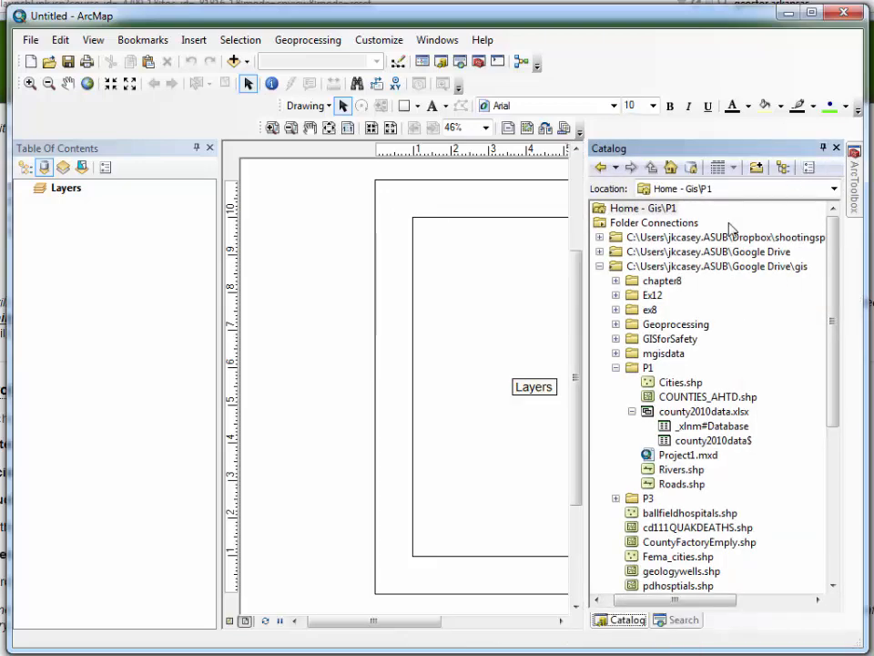
pyautogui.click(616, 354)
pyautogui.click(617, 499)
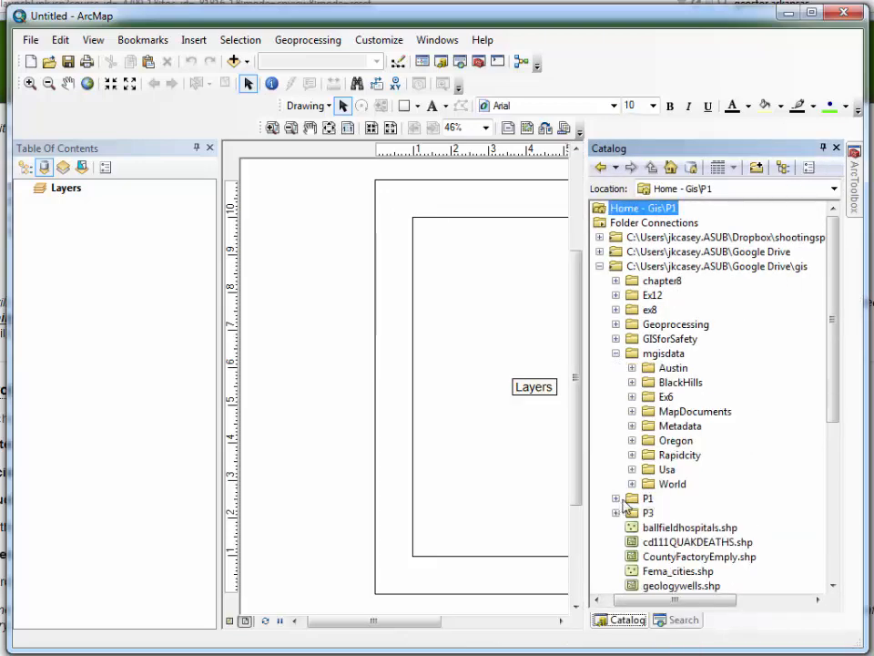
pyautogui.click(632, 382)
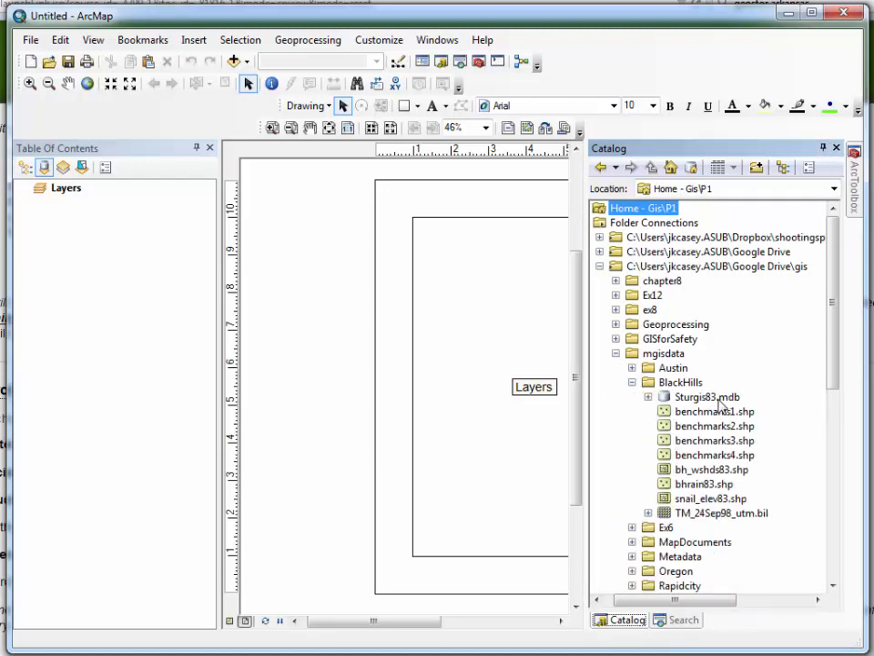
pyautogui.doubleClick(718, 399)
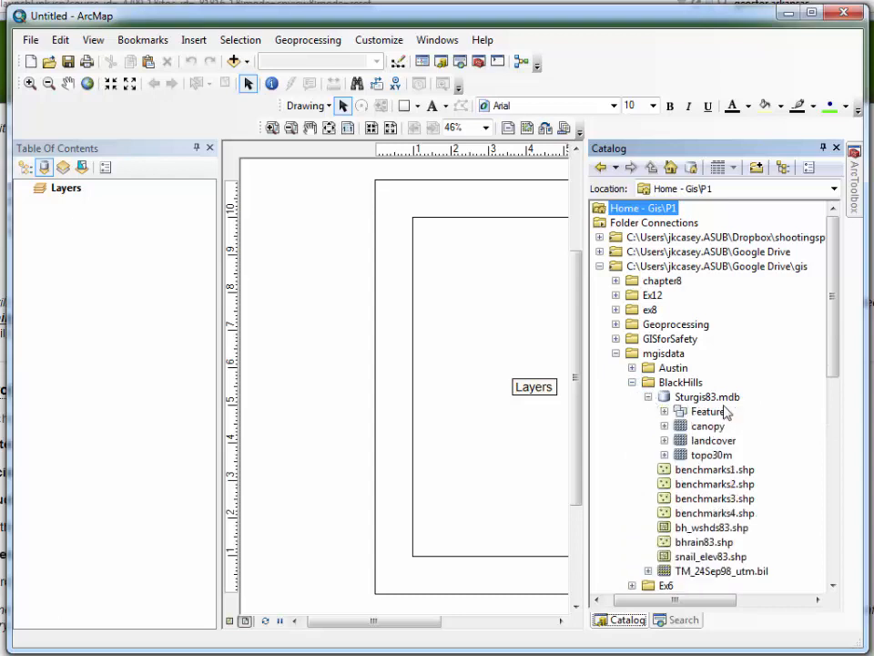
pyautogui.click(664, 412)
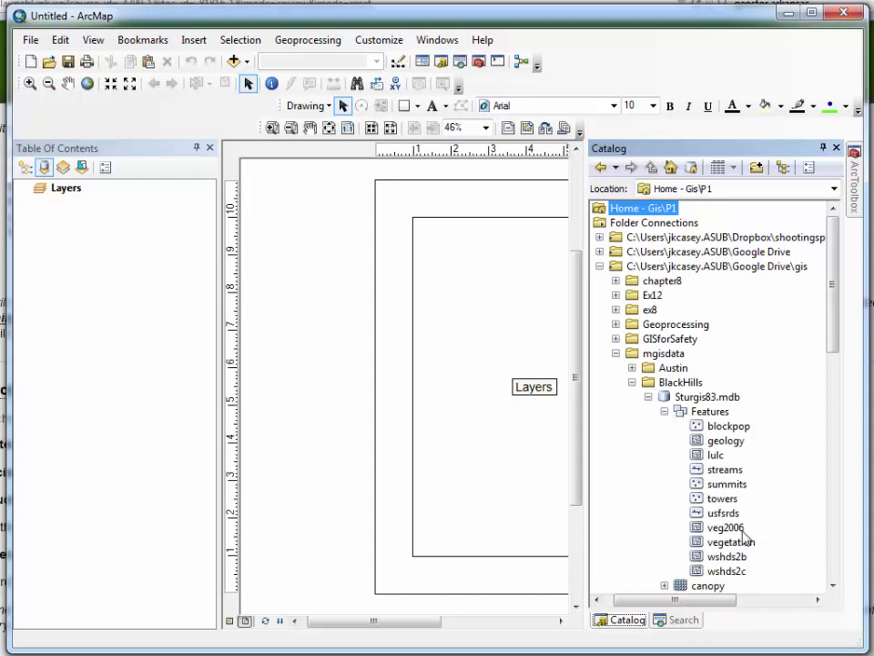
# Step: Add the veg2006, usfsrds and geology feature classes to the map and close the Catalog
pyautogui.moveTo(731, 528)
pyautogui.mouseDown()
pyautogui.moveTo(396, 390)
pyautogui.moveTo(357, 384)
pyautogui.mouseUp()
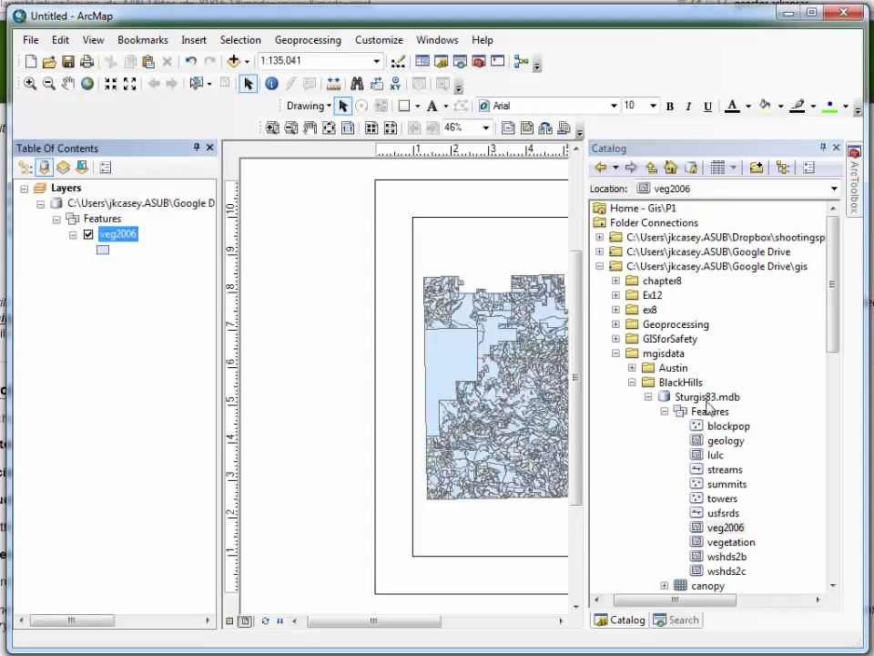
pyautogui.click(724, 513)
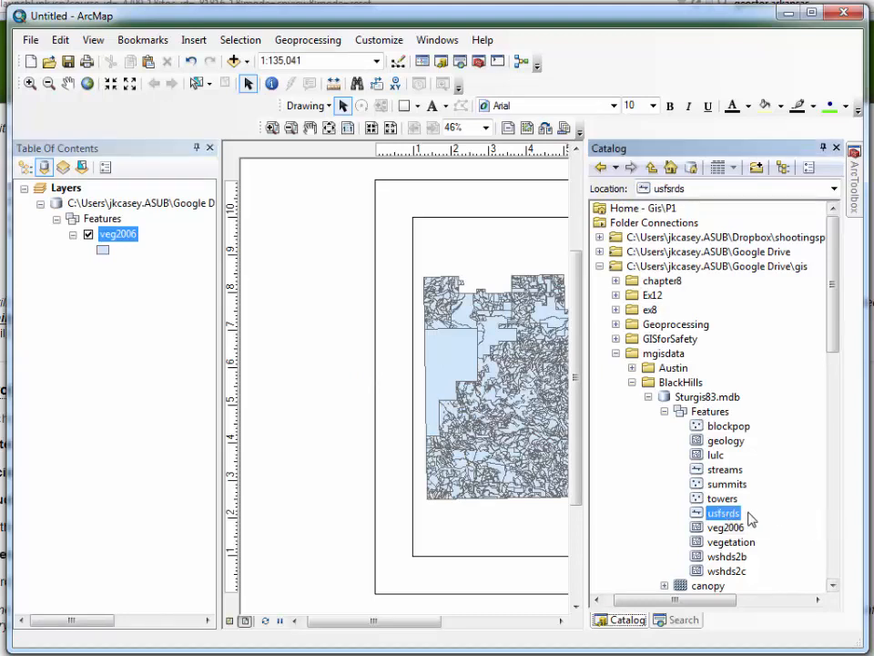
pyautogui.moveTo(726, 516)
pyautogui.mouseDown()
pyautogui.moveTo(386, 363)
pyautogui.moveTo(415, 345)
pyautogui.mouseUp()
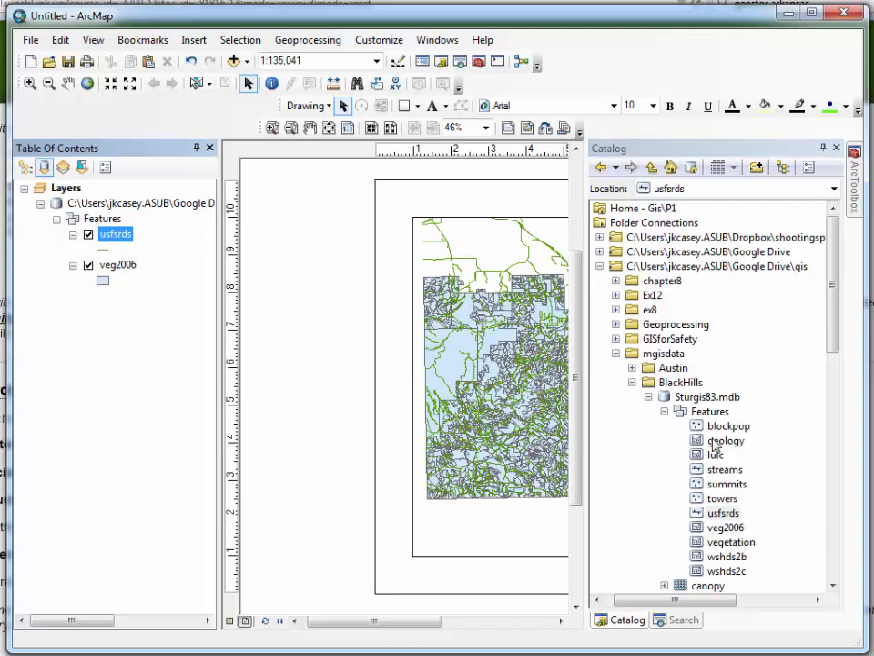
pyautogui.moveTo(729, 441)
pyautogui.mouseDown()
pyautogui.moveTo(738, 445)
pyautogui.moveTo(323, 335)
pyautogui.moveTo(375, 322)
pyautogui.mouseUp()
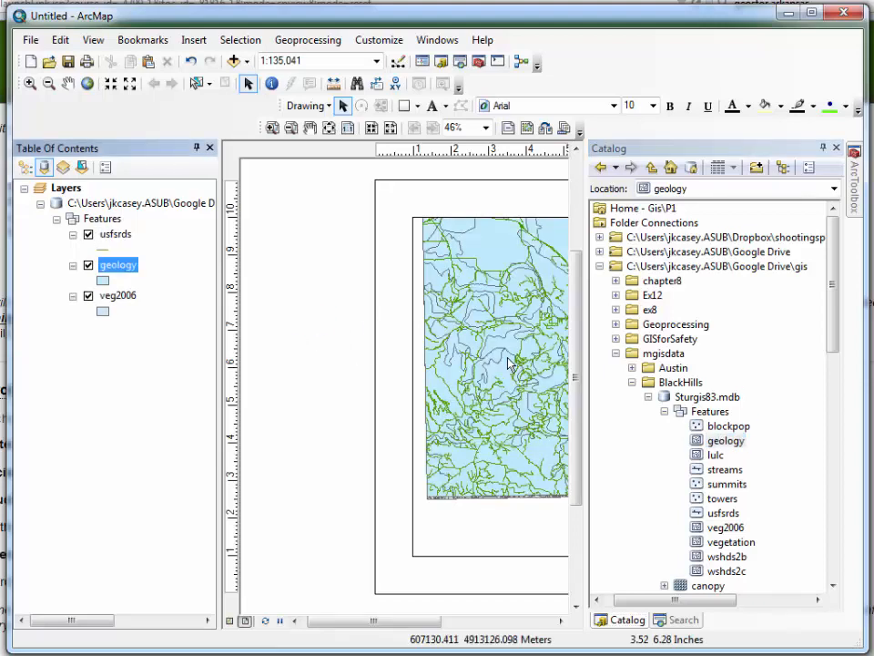
pyautogui.click(836, 147)
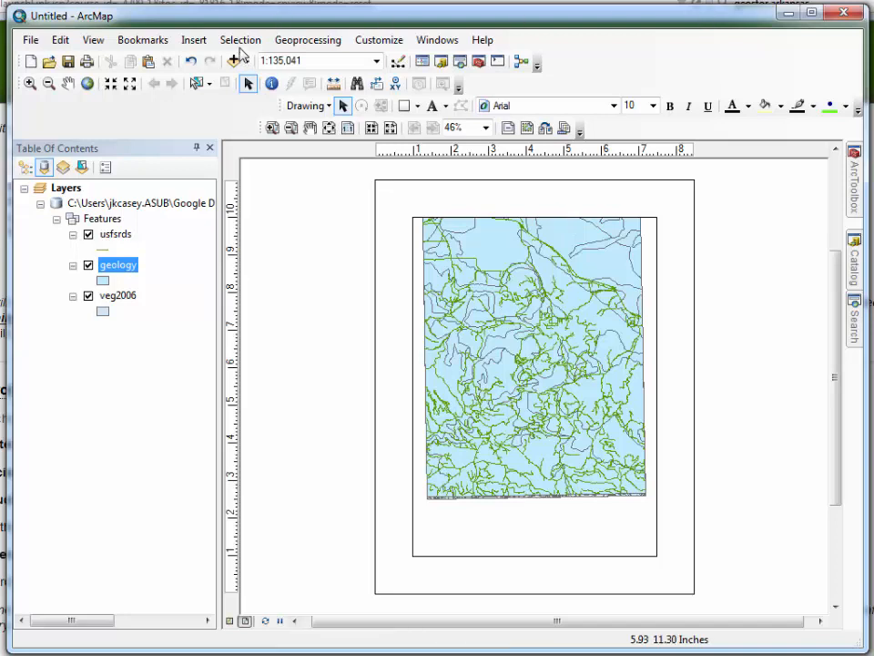
# Step: Start a Select By Attributes query with veg2006 as the target layer
pyautogui.click(240, 40)
pyautogui.click(253, 58)
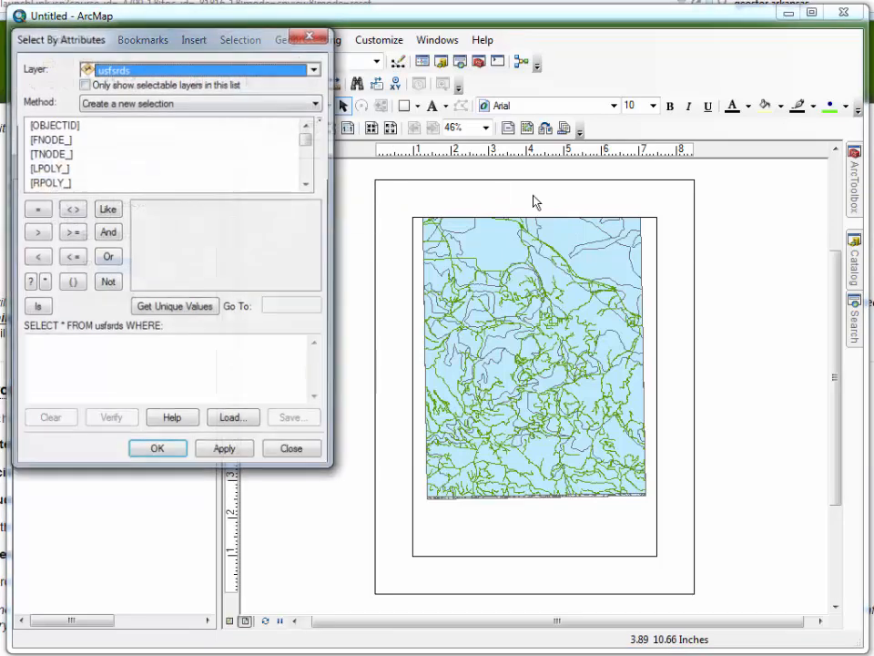
pyautogui.moveTo(116, 45); pyautogui.dragTo(351, 137)
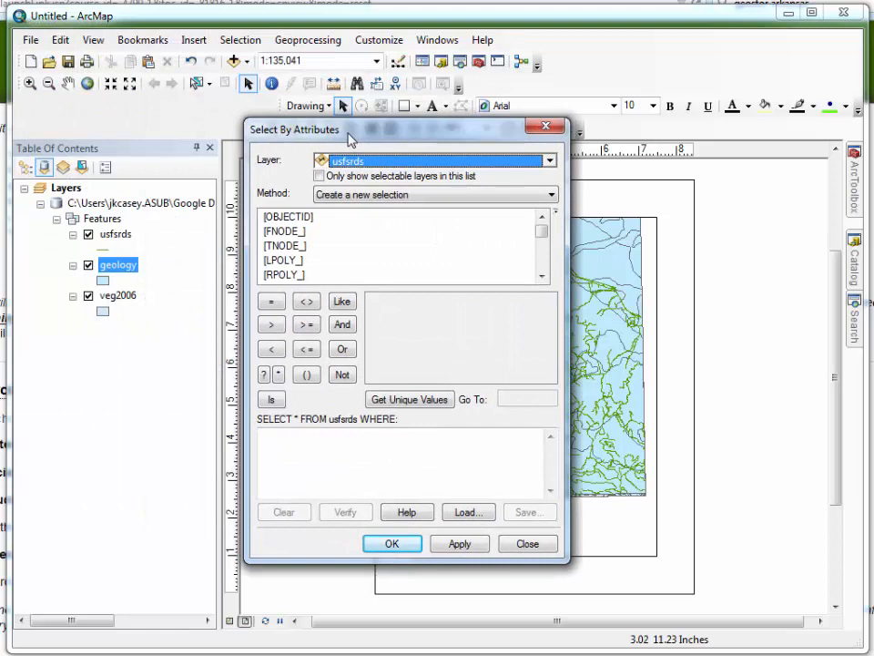
pyautogui.click(386, 163)
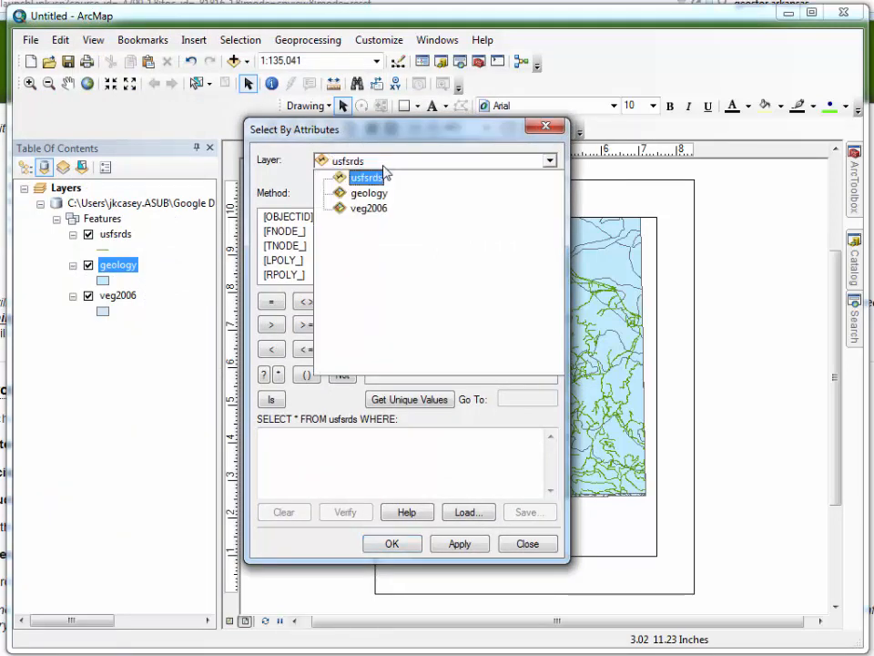
pyautogui.click(369, 209)
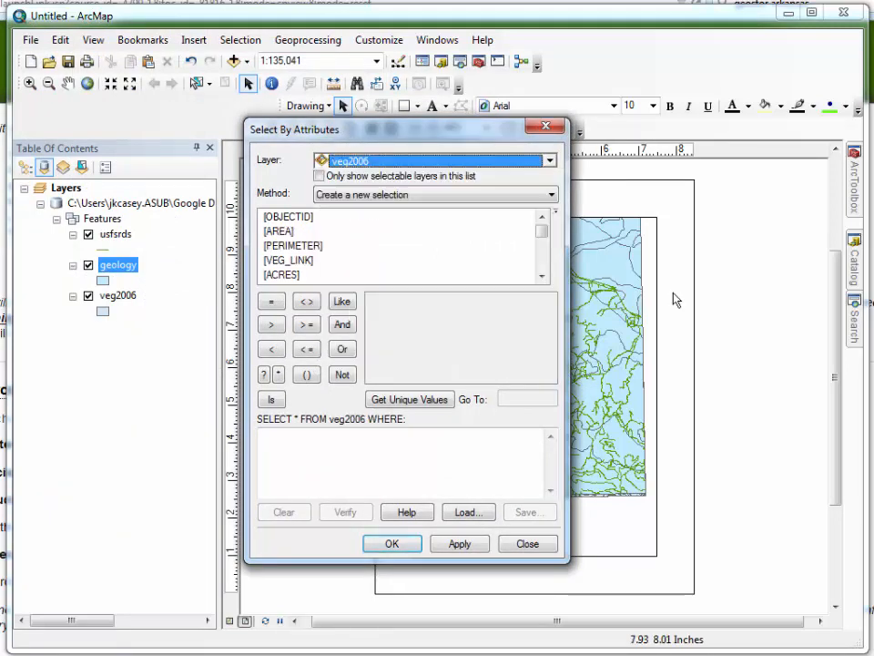
# Step: Select the veg2006 features where [COV_TYPE] = 'TAA' and list the layers by selection in the table of contents
pyautogui.click(542, 276)
pyautogui.click(541, 275)
pyautogui.click(542, 276)
pyautogui.click(542, 276)
pyautogui.click(542, 276)
pyautogui.click(542, 276)
pyautogui.click(541, 276)
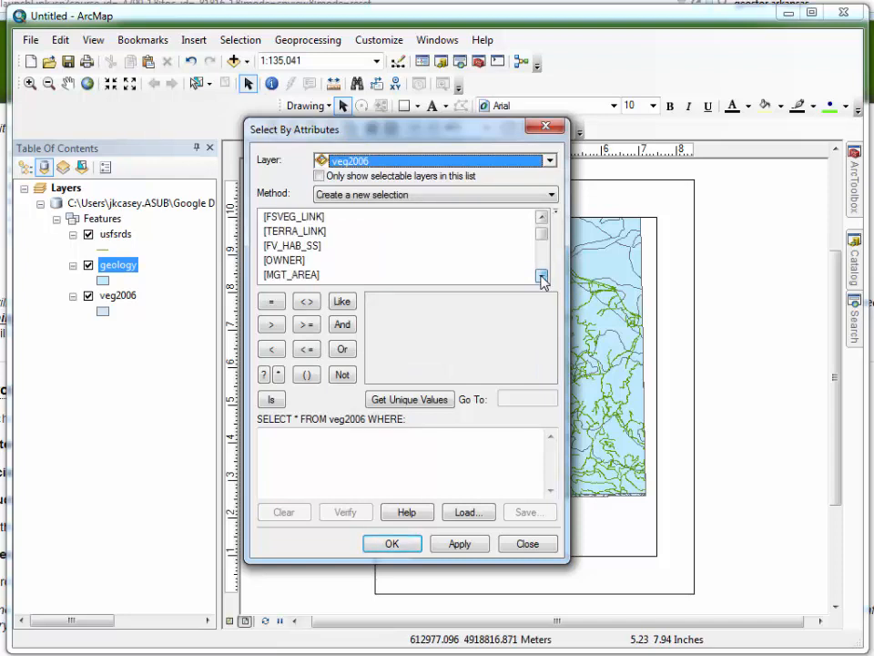
pyautogui.click(542, 276)
pyautogui.click(542, 276)
pyautogui.click(542, 276)
pyautogui.click(542, 276)
pyautogui.click(542, 276)
pyautogui.click(541, 276)
pyautogui.click(542, 276)
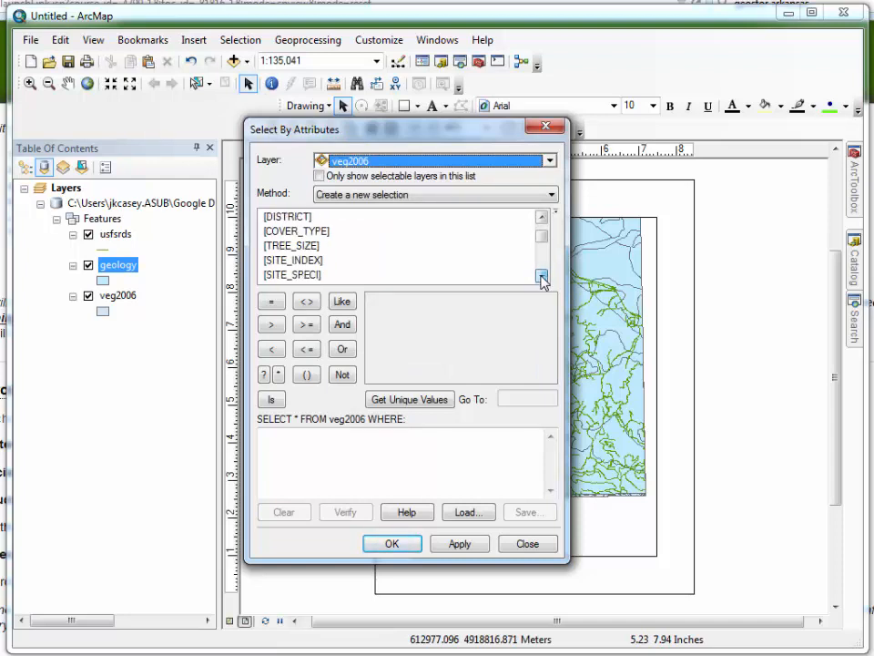
pyautogui.click(542, 275)
pyautogui.click(542, 275)
pyautogui.click(542, 276)
pyautogui.click(542, 276)
pyautogui.click(542, 276)
pyautogui.click(542, 275)
pyautogui.click(541, 276)
pyautogui.click(542, 276)
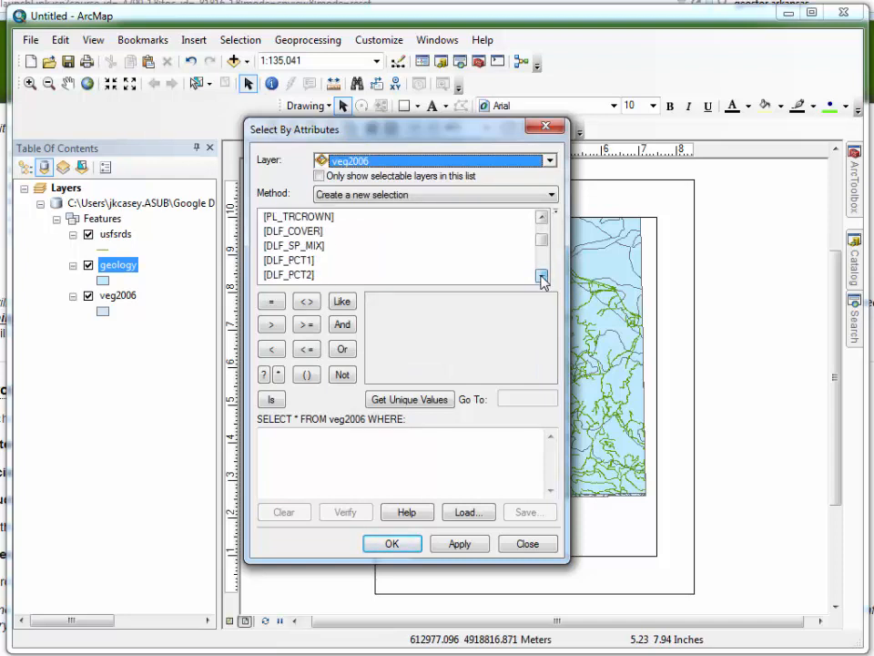
pyautogui.click(542, 276)
pyautogui.click(542, 276)
pyautogui.click(542, 276)
pyautogui.click(542, 276)
pyautogui.click(542, 276)
pyautogui.click(542, 276)
pyautogui.click(542, 276)
pyautogui.click(542, 276)
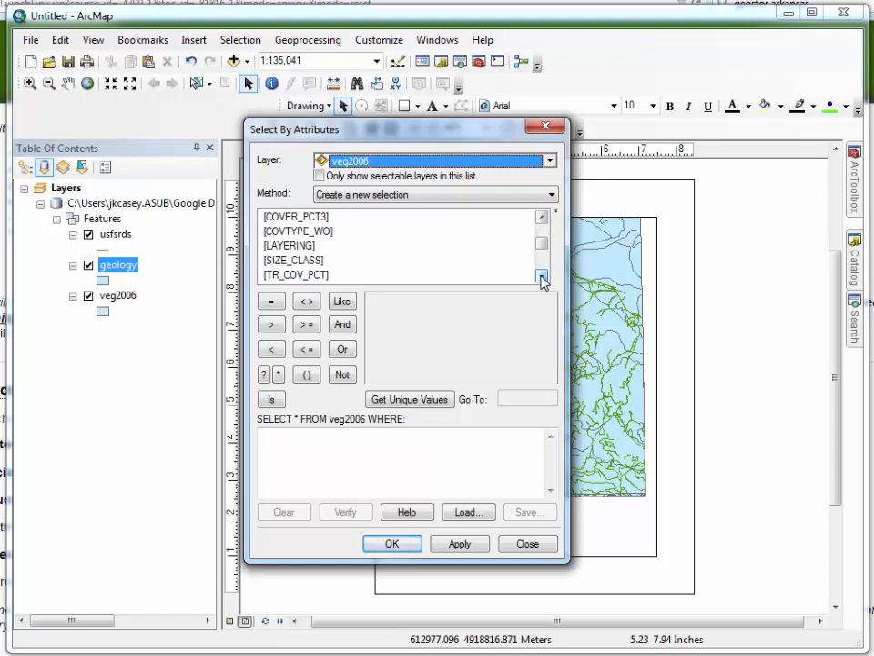
pyautogui.click(541, 276)
pyautogui.click(542, 276)
pyautogui.click(542, 276)
pyautogui.click(541, 276)
pyautogui.click(542, 276)
pyautogui.click(541, 275)
pyautogui.click(542, 276)
pyautogui.click(542, 276)
pyautogui.click(542, 276)
pyautogui.click(542, 275)
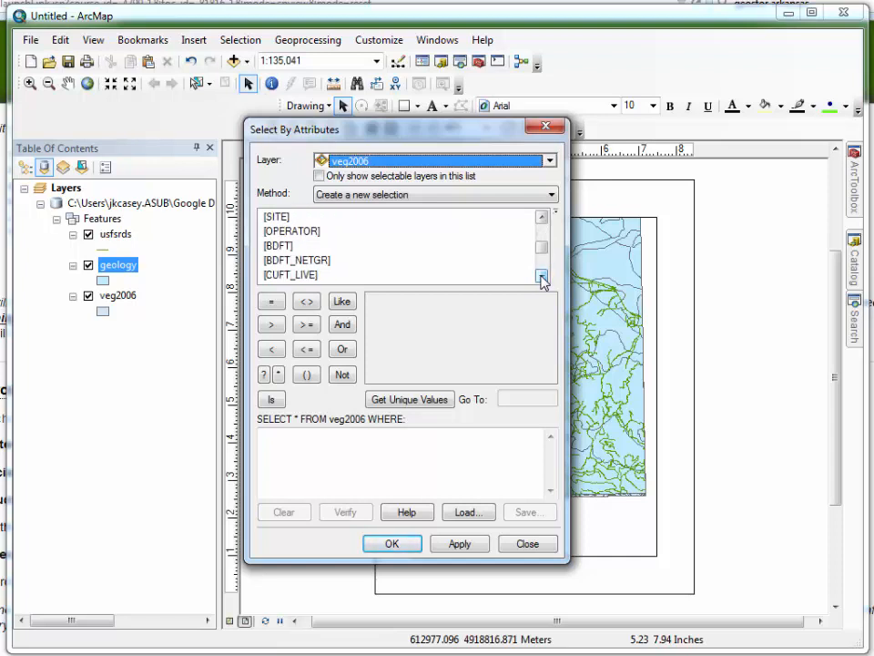
pyautogui.click(544, 257)
pyautogui.click(545, 272)
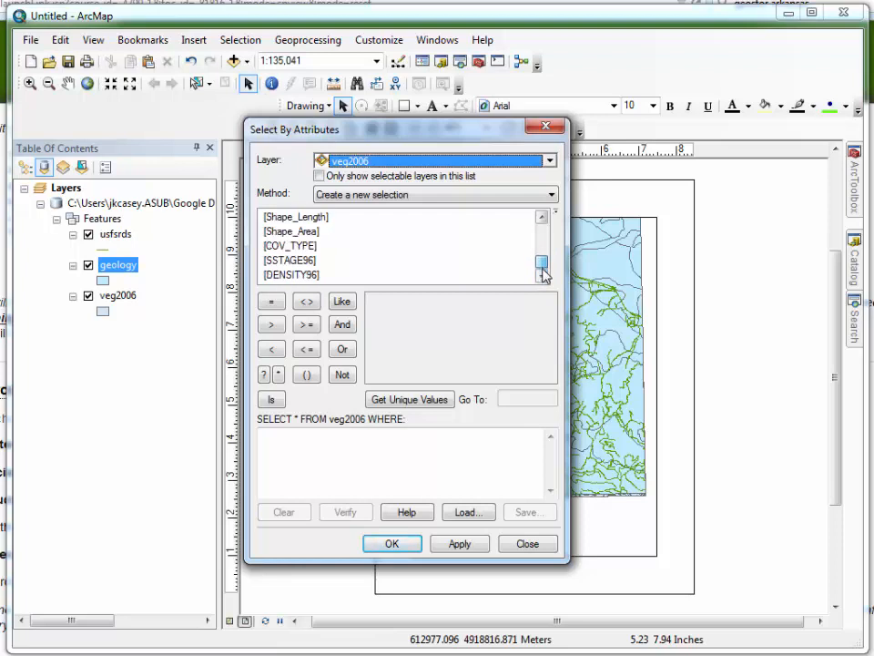
pyautogui.click(291, 246)
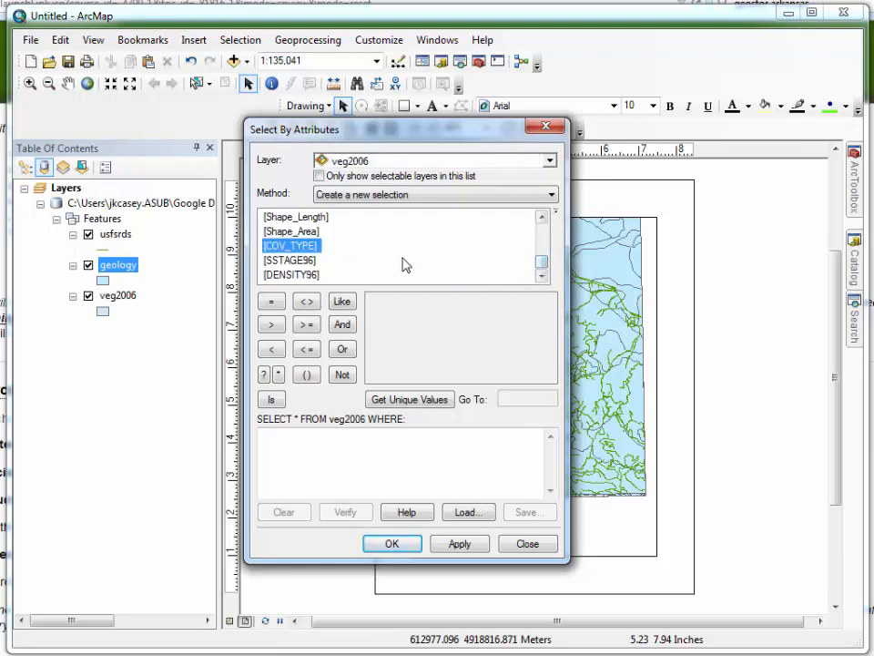
pyautogui.doubleClick(314, 245)
pyautogui.click(272, 302)
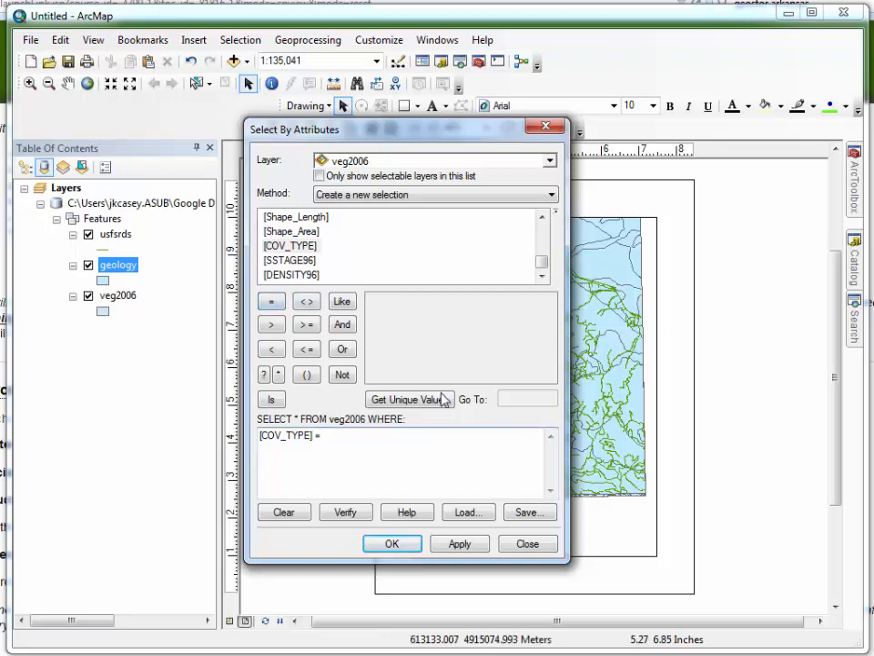
pyautogui.click(410, 401)
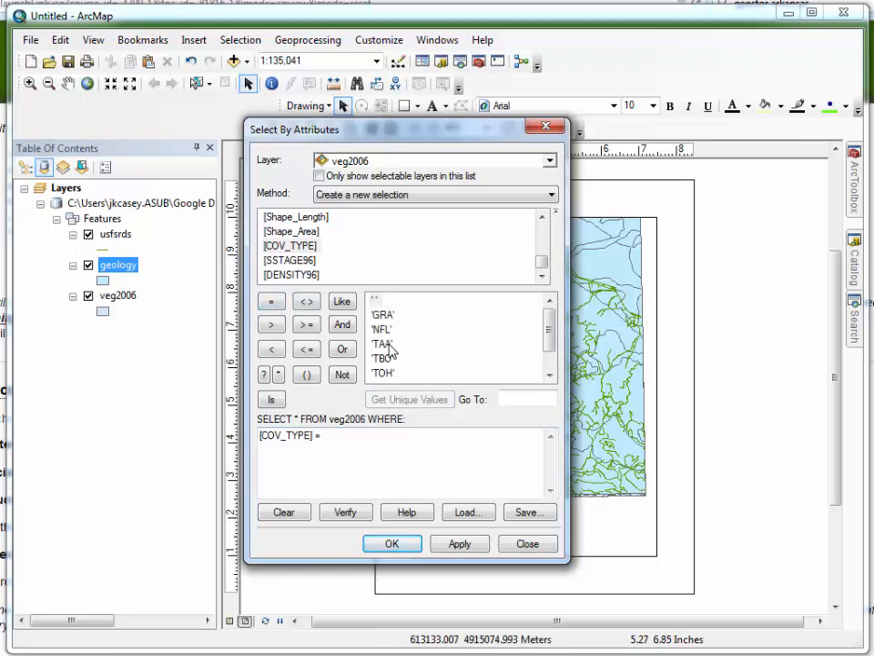
pyautogui.click(385, 345)
pyautogui.doubleClick(386, 345)
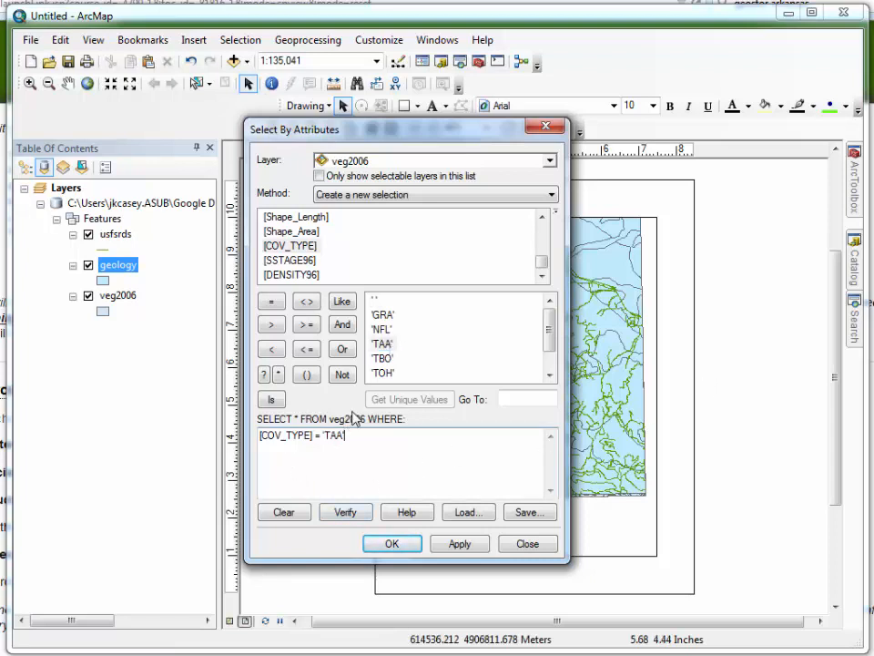
pyautogui.click(398, 545)
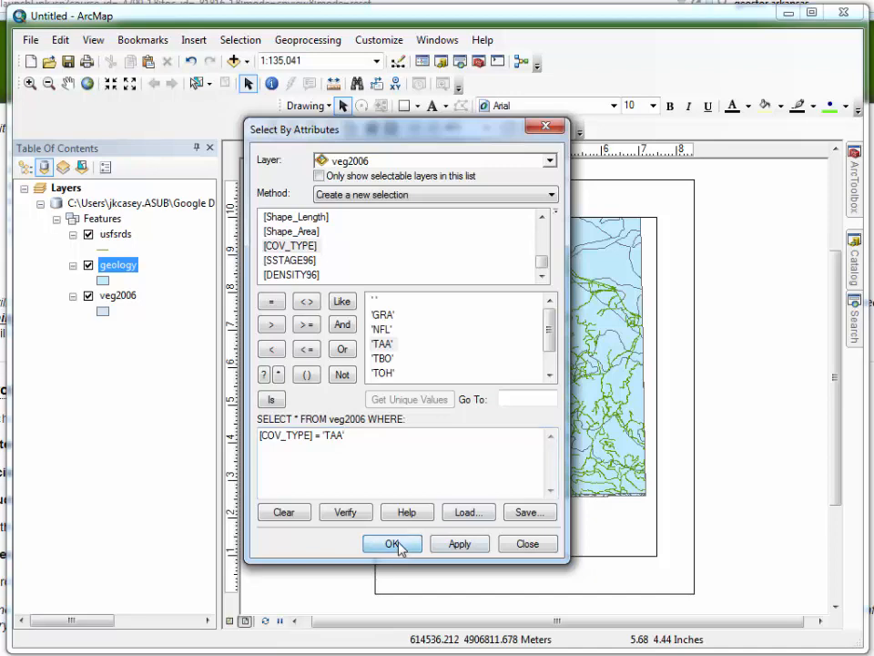
pyautogui.click(81, 166)
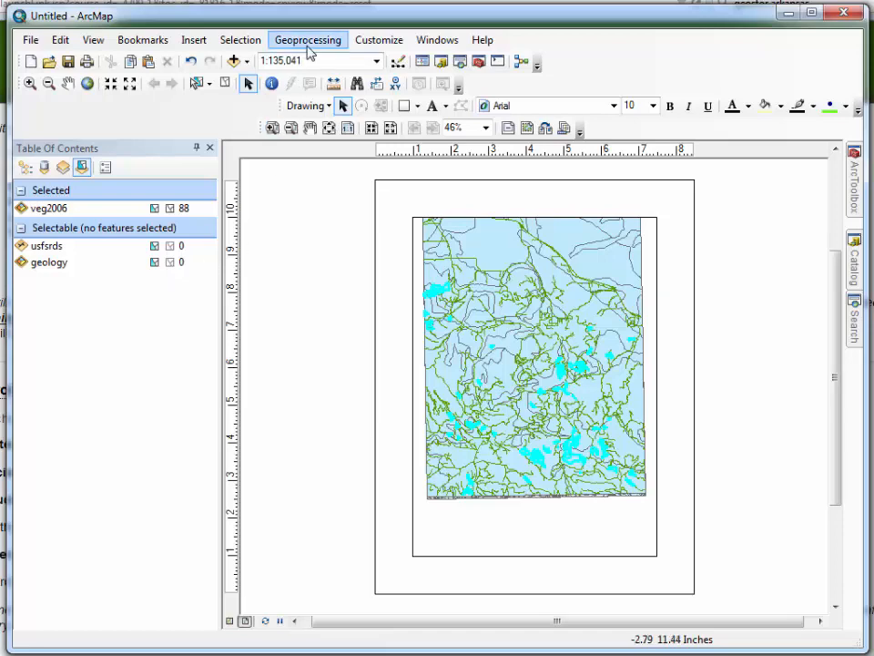
# Step: Select the geology features where [INFIL] = 'Low' with a new attribute query
pyautogui.click(240, 39)
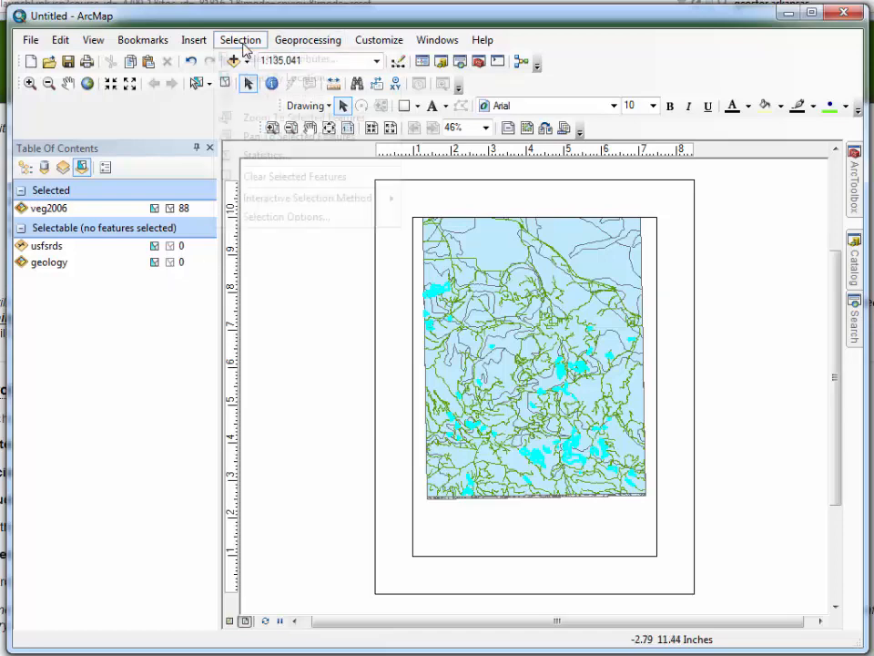
pyautogui.click(273, 58)
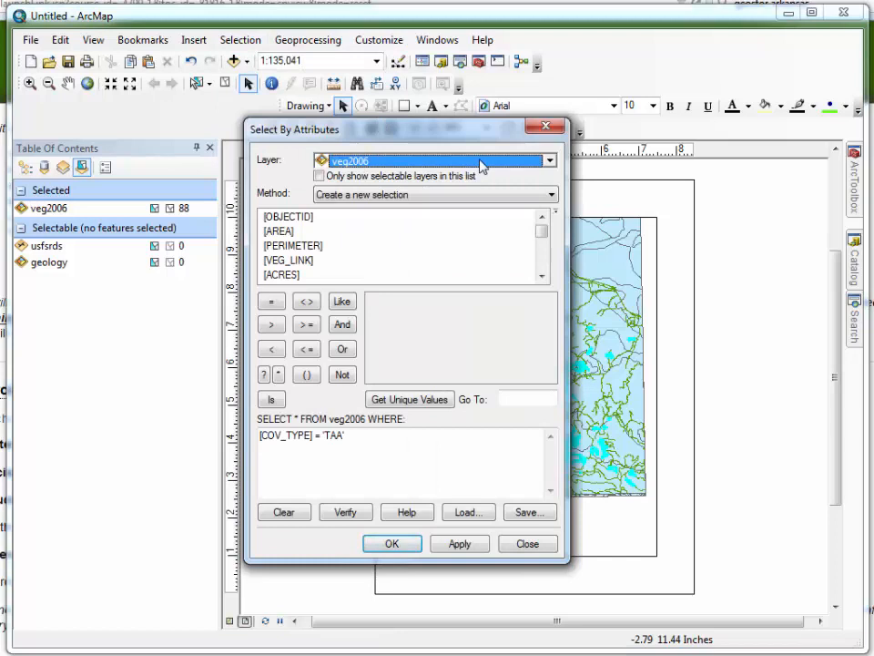
pyautogui.click(428, 164)
pyautogui.click(374, 194)
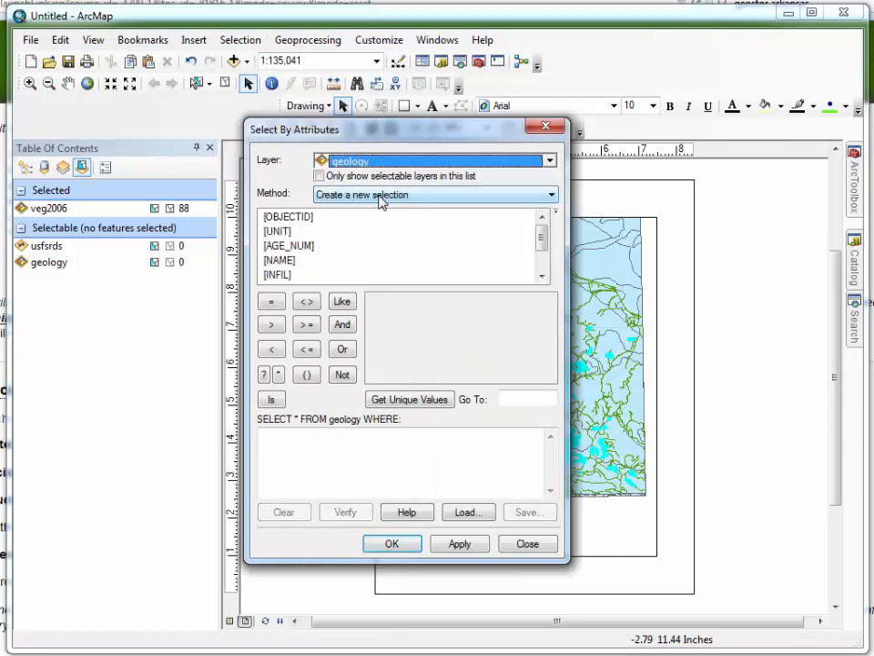
pyautogui.click(541, 278)
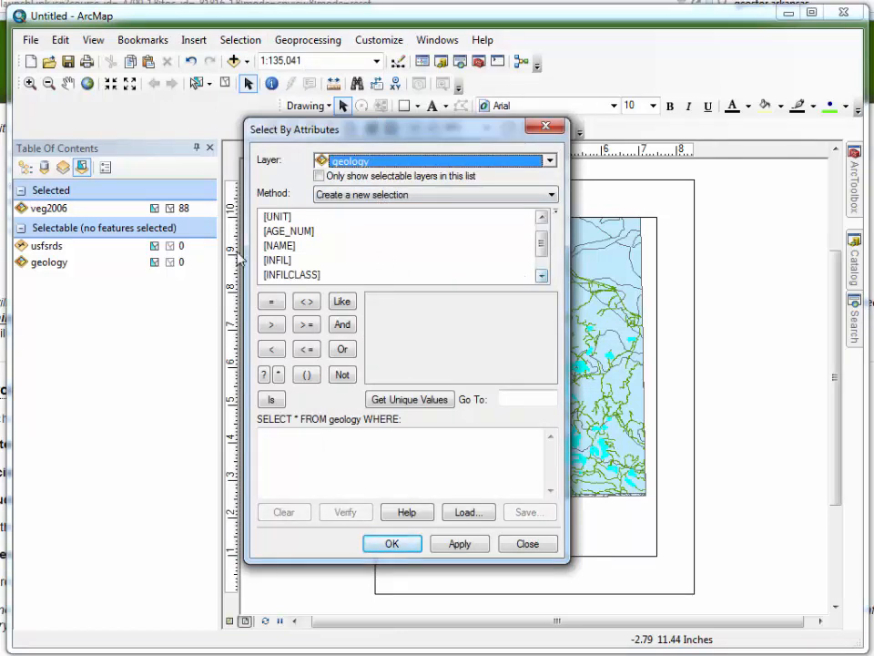
pyautogui.doubleClick(278, 260)
pyautogui.click(271, 300)
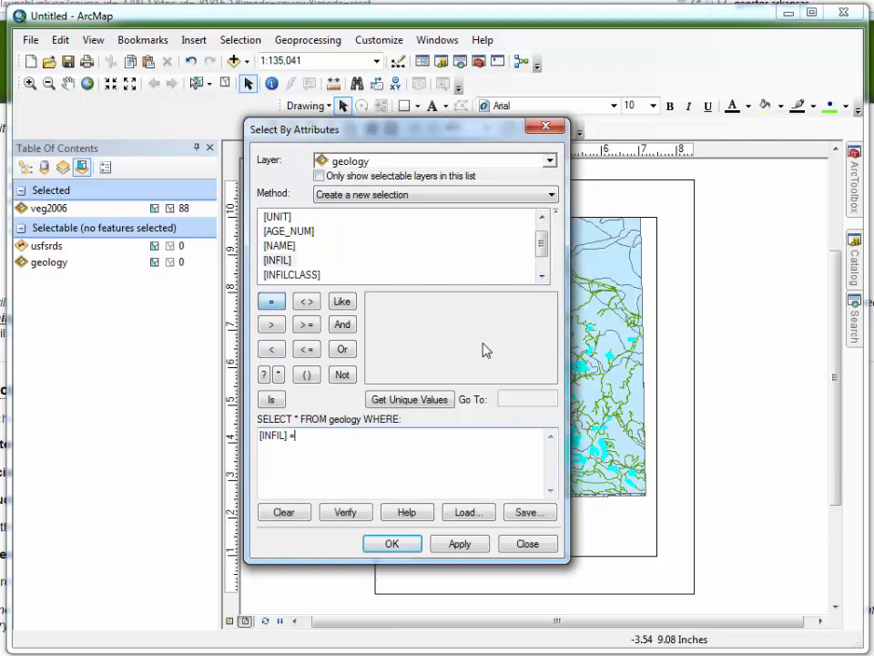
pyautogui.click(412, 401)
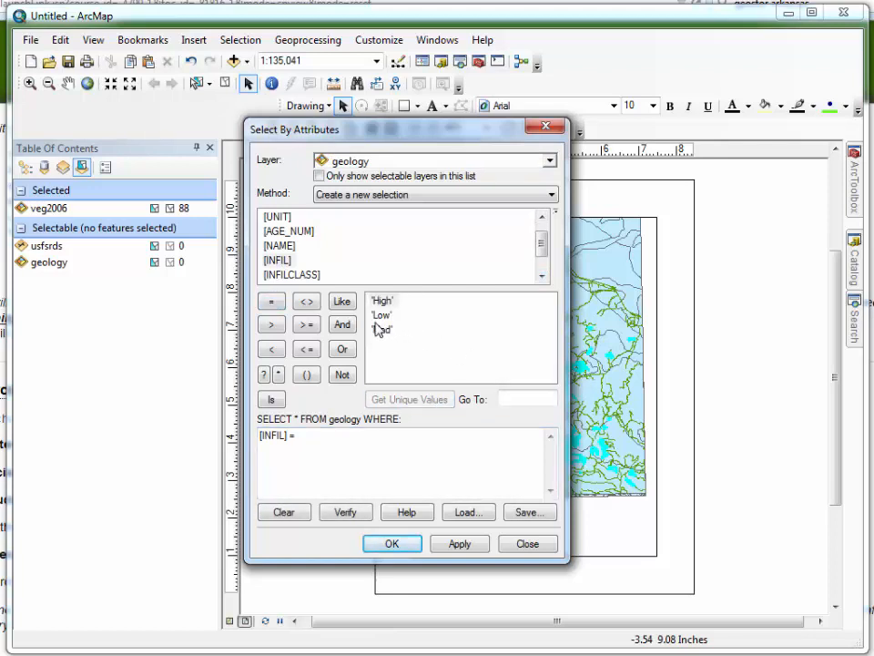
pyautogui.doubleClick(381, 318)
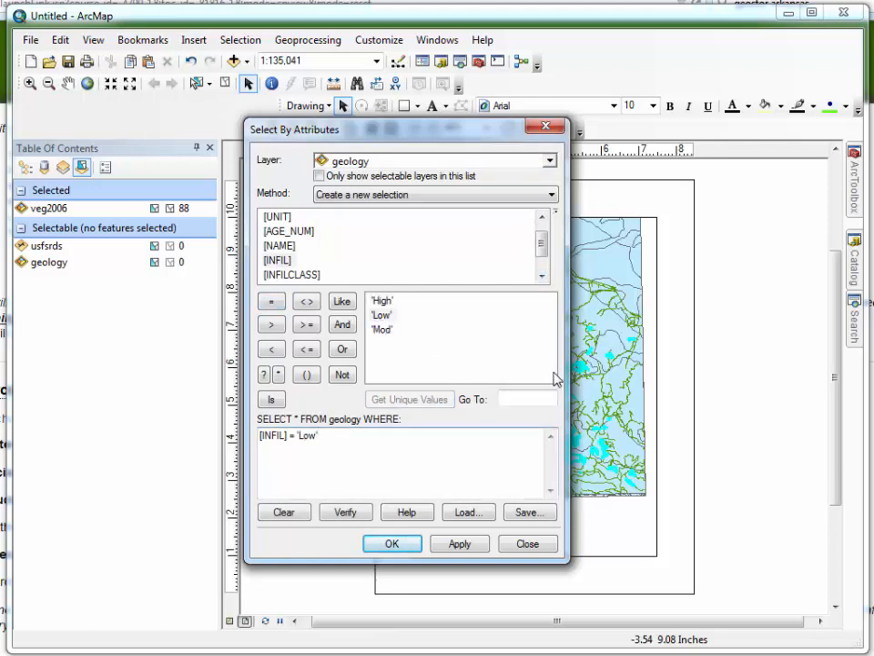
pyautogui.click(403, 546)
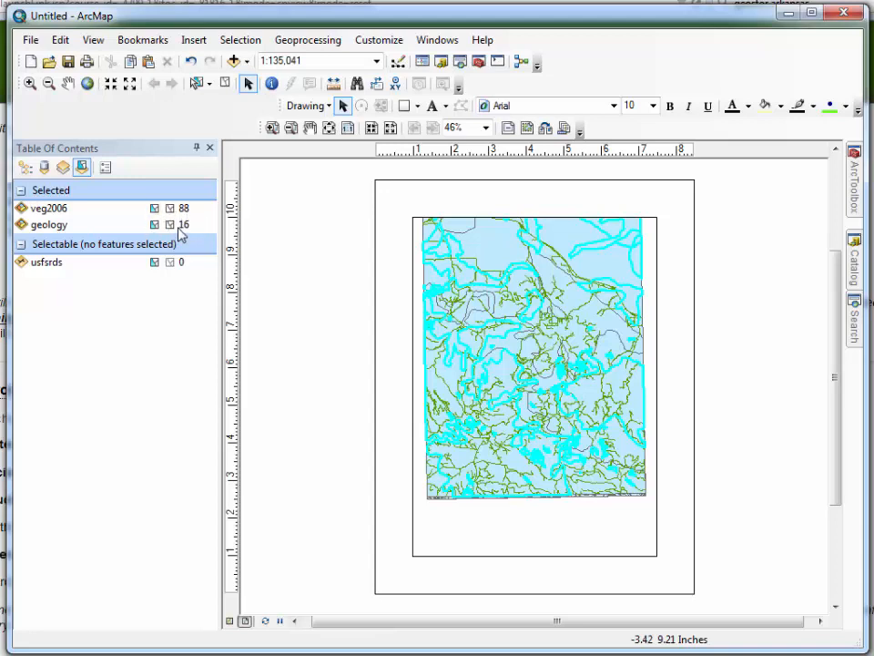
# Step: Open the usfsrds attribute table, examine the values in its TYPE field and close the table
pyautogui.rightClick(55, 265)
pyautogui.click(109, 276)
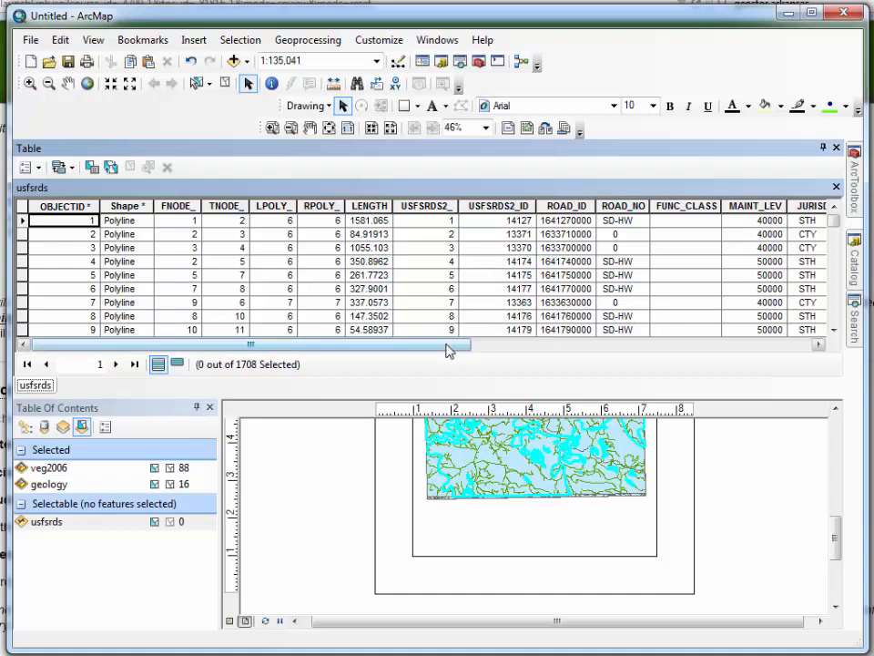
pyautogui.moveTo(430, 348); pyautogui.dragTo(728, 358)
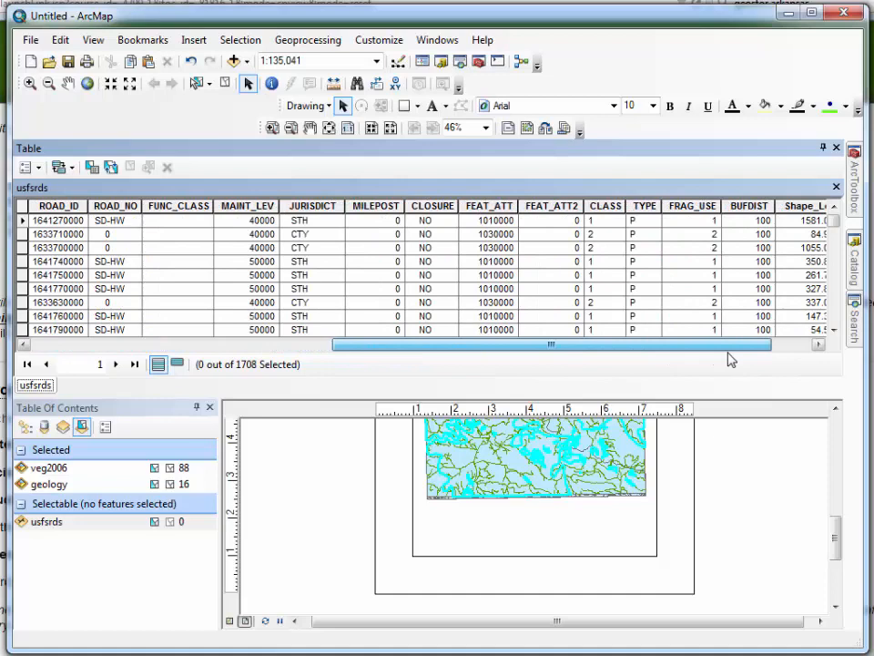
pyautogui.click(644, 206)
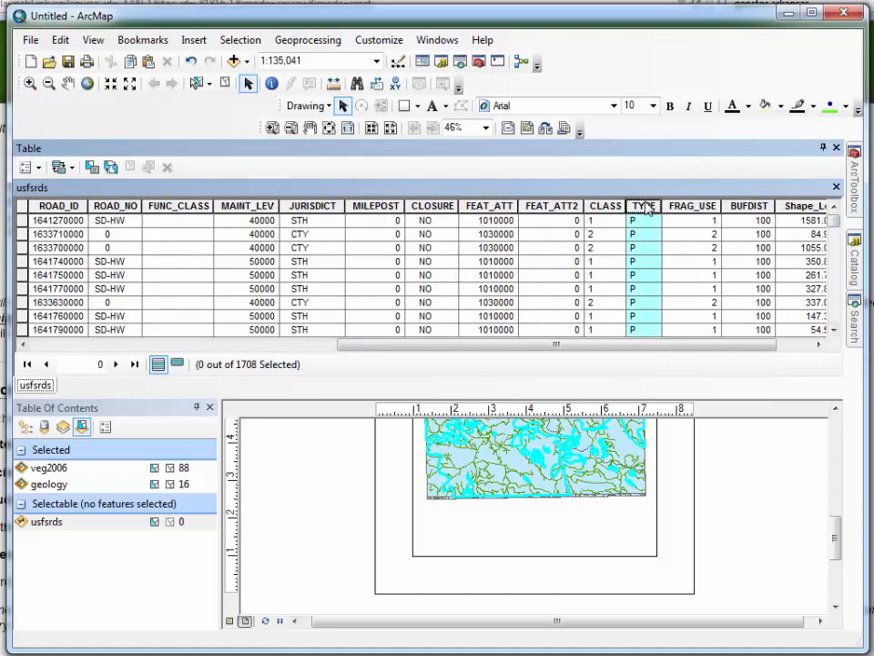
pyautogui.moveTo(835, 221); pyautogui.dragTo(842, 159)
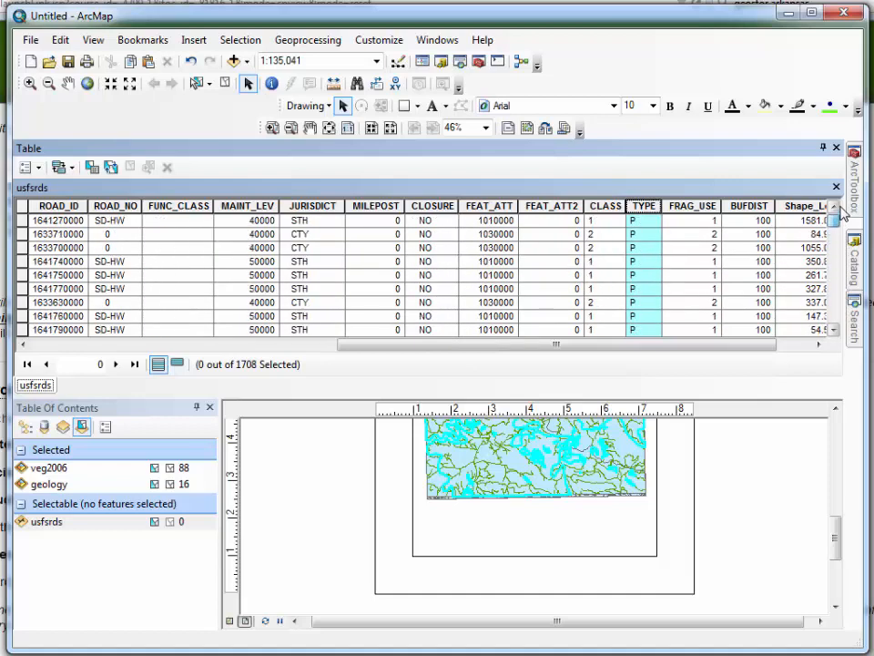
pyautogui.click(837, 147)
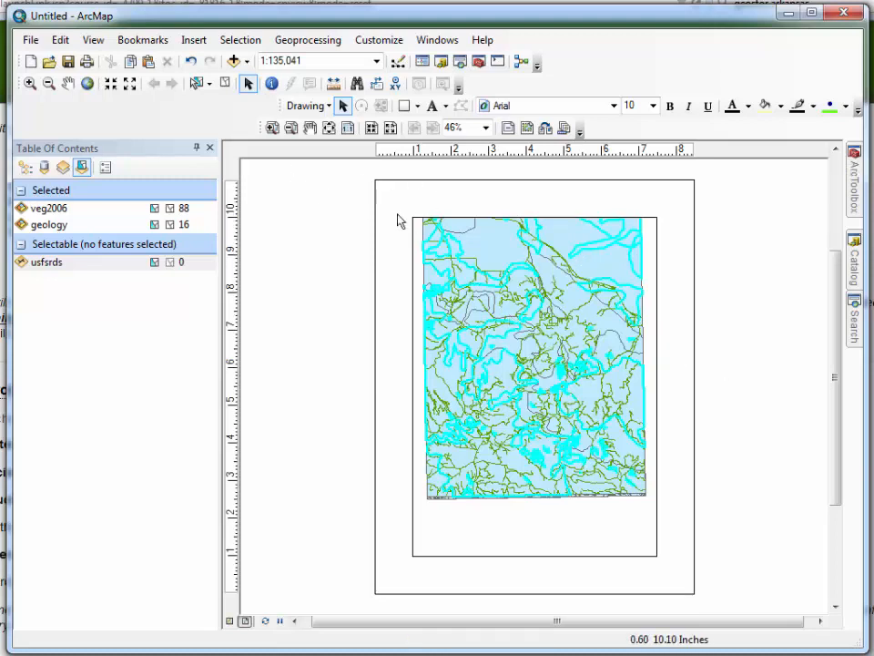
# Step: Start a Select By Attributes query on the usfsrds layer with the condition [TYPE] = 'P'
pyautogui.click(241, 40)
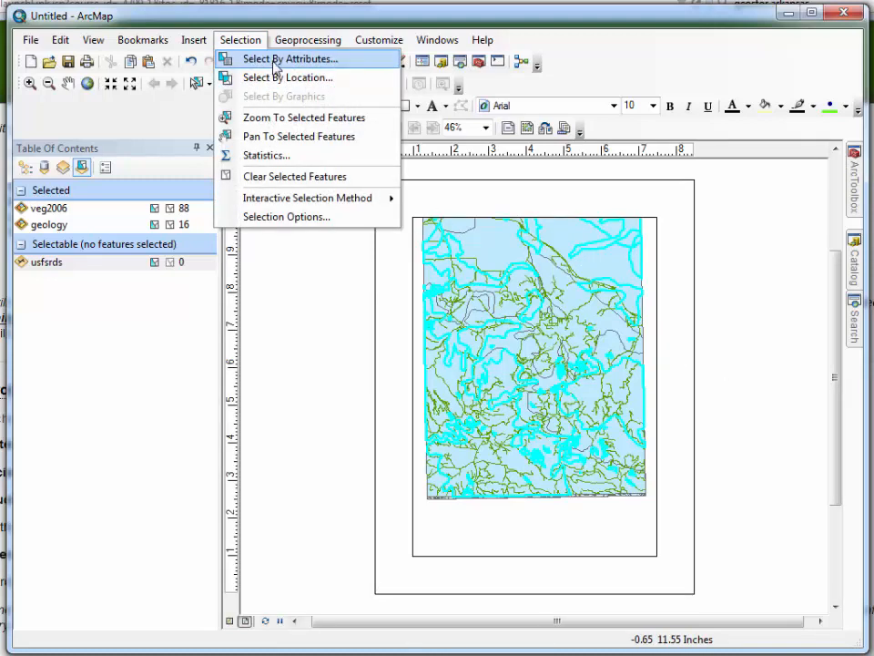
pyautogui.click(276, 60)
pyautogui.click(494, 164)
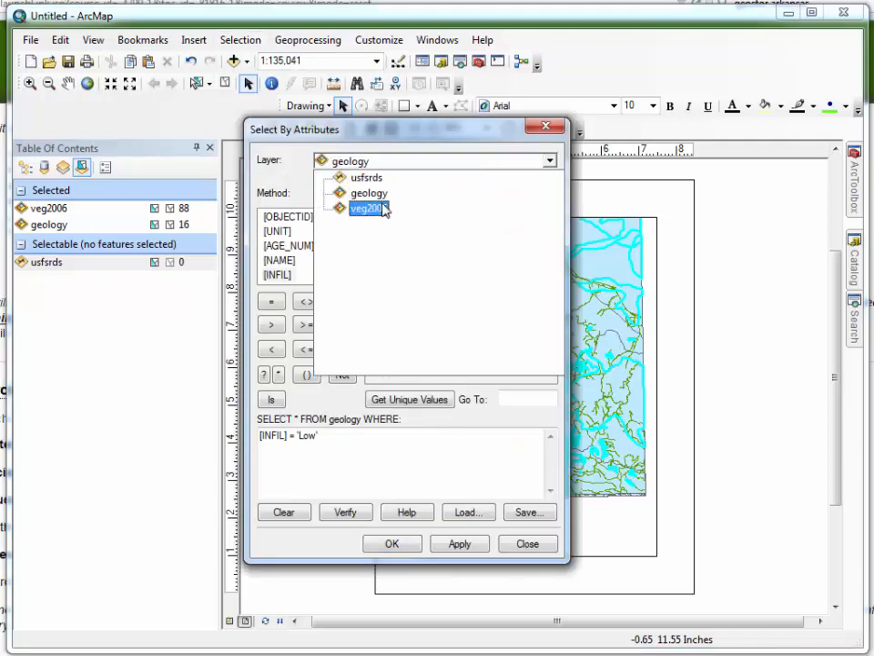
pyautogui.click(366, 178)
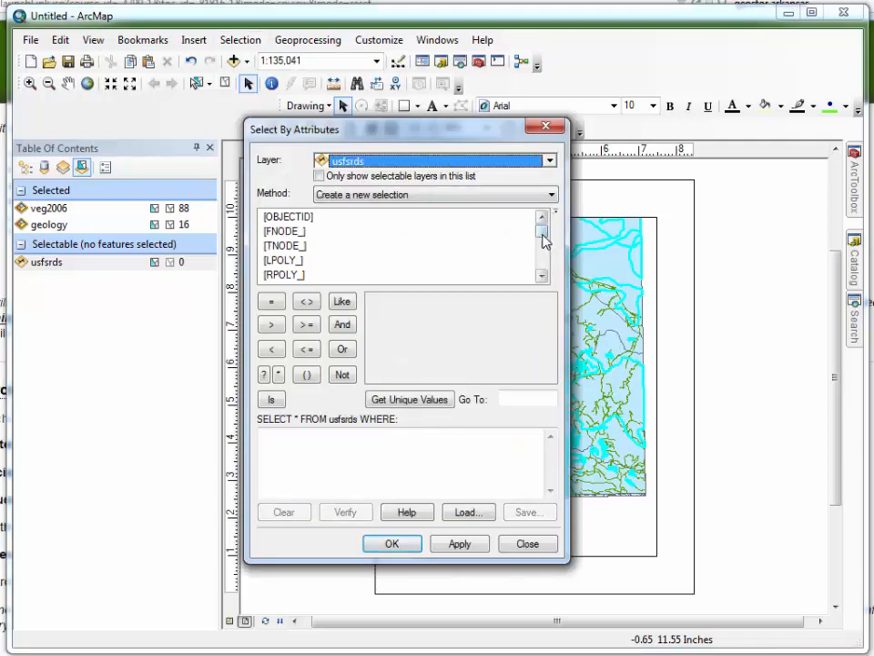
pyautogui.moveTo(543, 239); pyautogui.dragTo(543, 278)
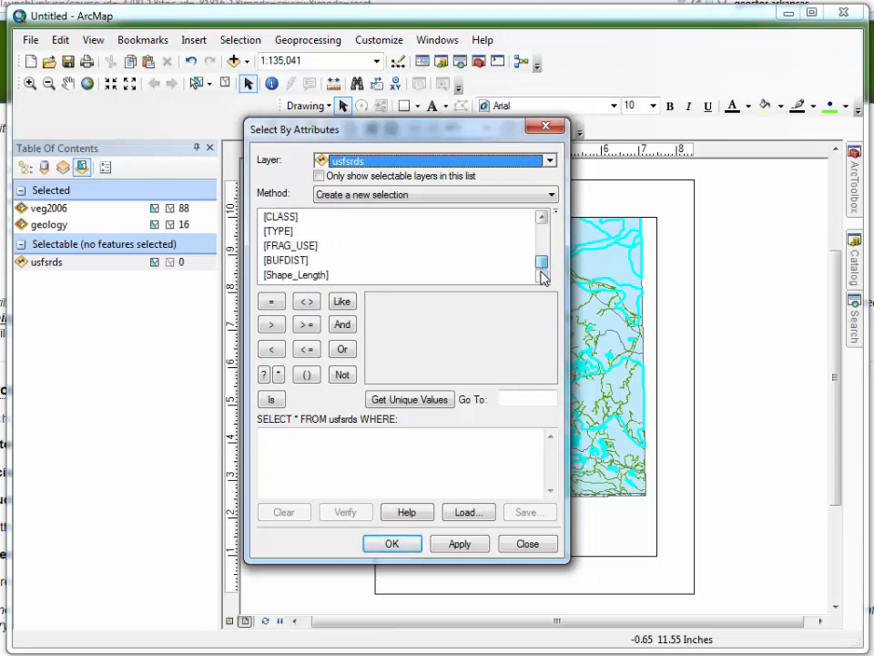
pyautogui.doubleClick(289, 230)
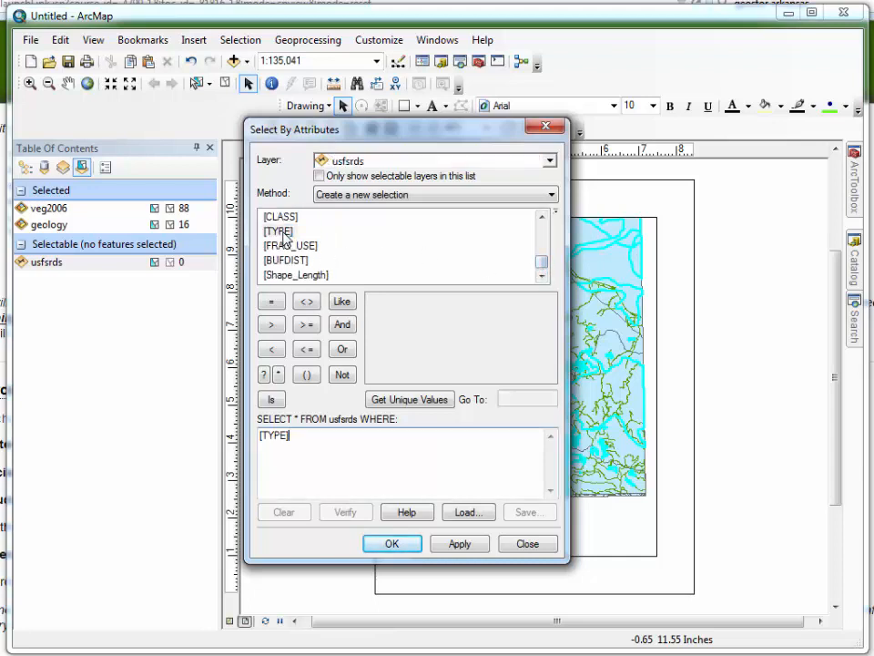
pyautogui.click(270, 303)
pyautogui.click(410, 400)
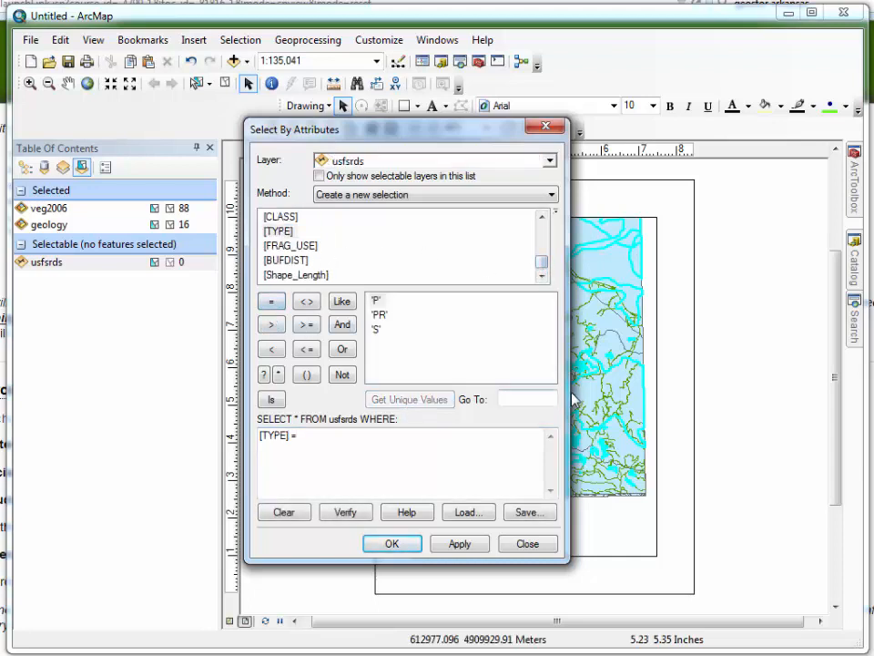
pyautogui.doubleClick(377, 302)
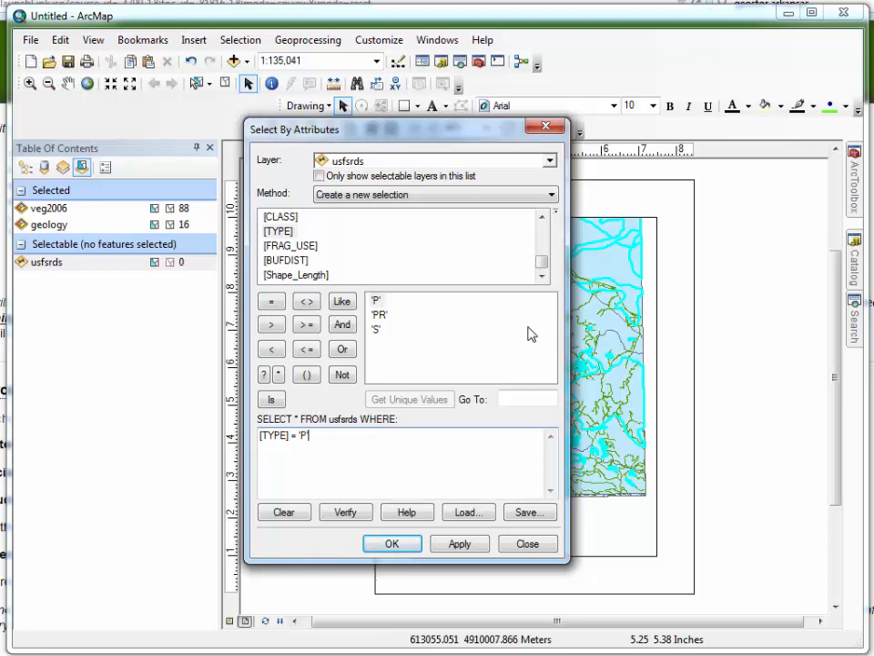
# Step: Extend the road query with OR [TYPE] = 'S' and run the selection
pyautogui.click(343, 349)
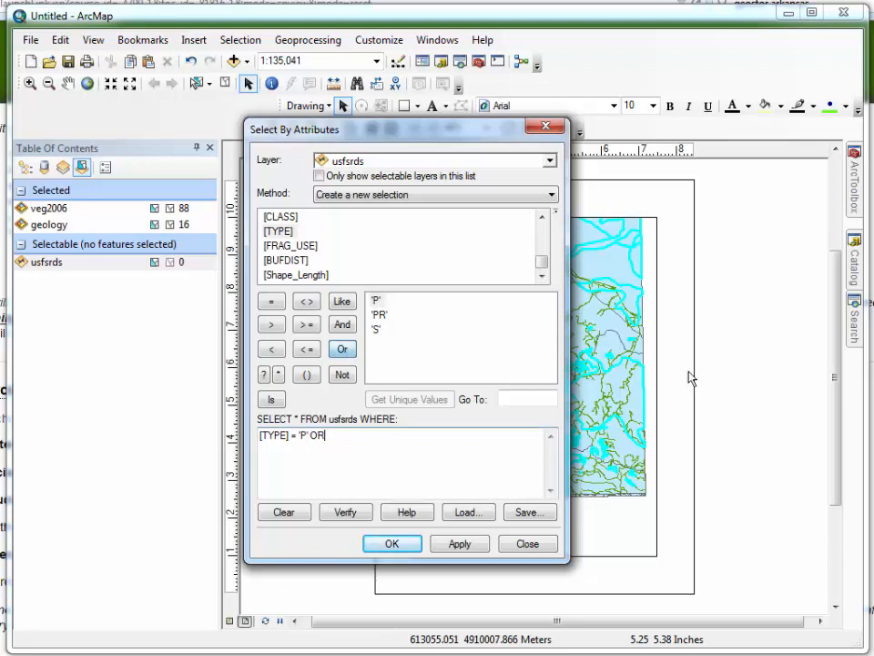
pyautogui.doubleClick(287, 231)
pyautogui.click(271, 301)
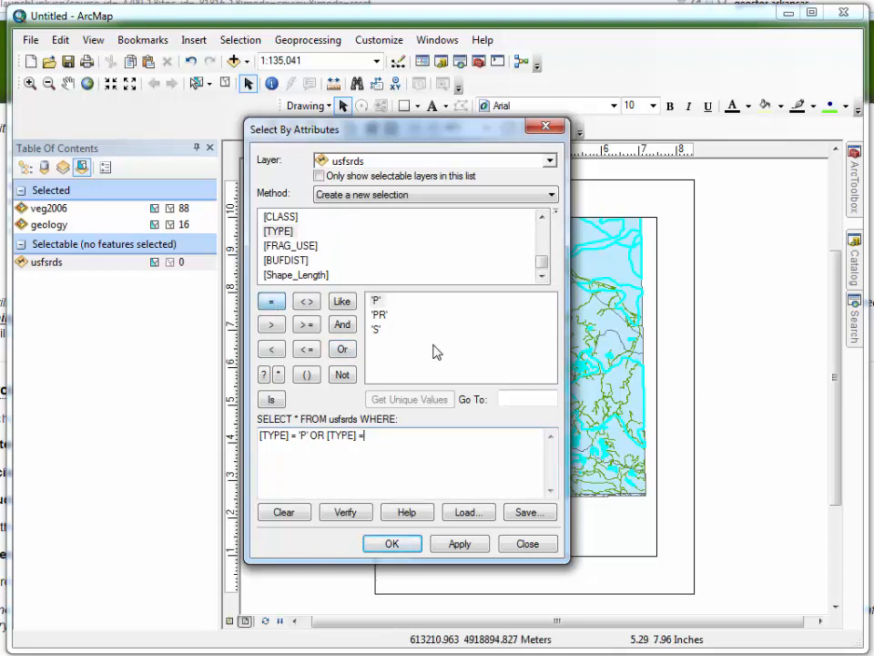
pyautogui.doubleClick(376, 329)
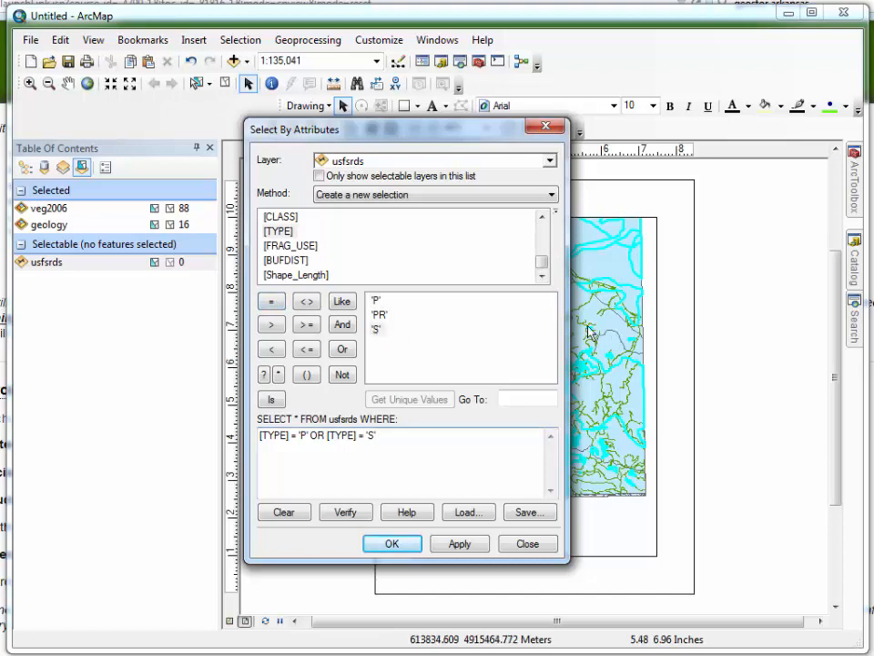
pyautogui.click(394, 544)
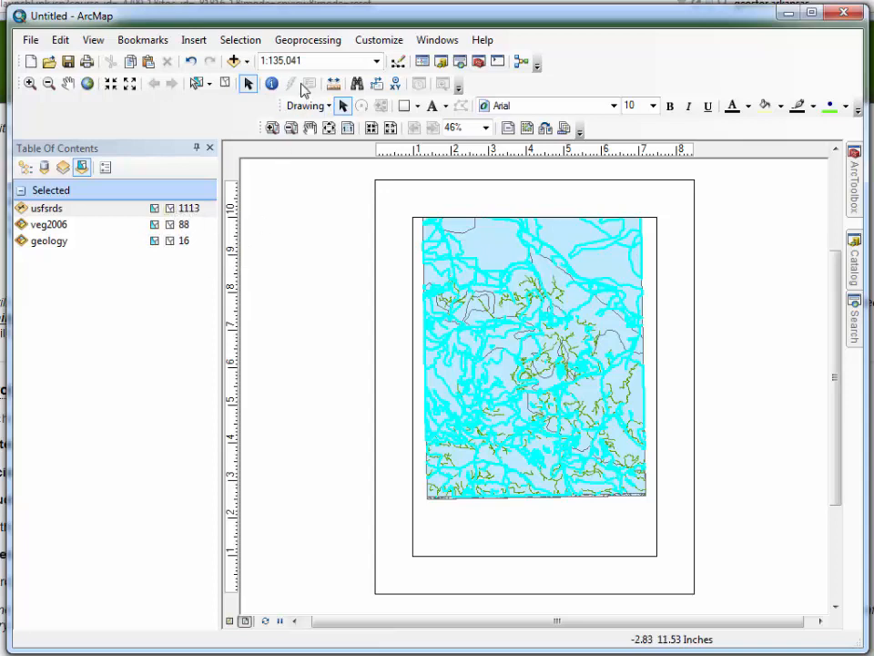
# Step: Start a Select By Location query with geology and veg2006 as target layers and usfsrds as the source layer
pyautogui.click(241, 41)
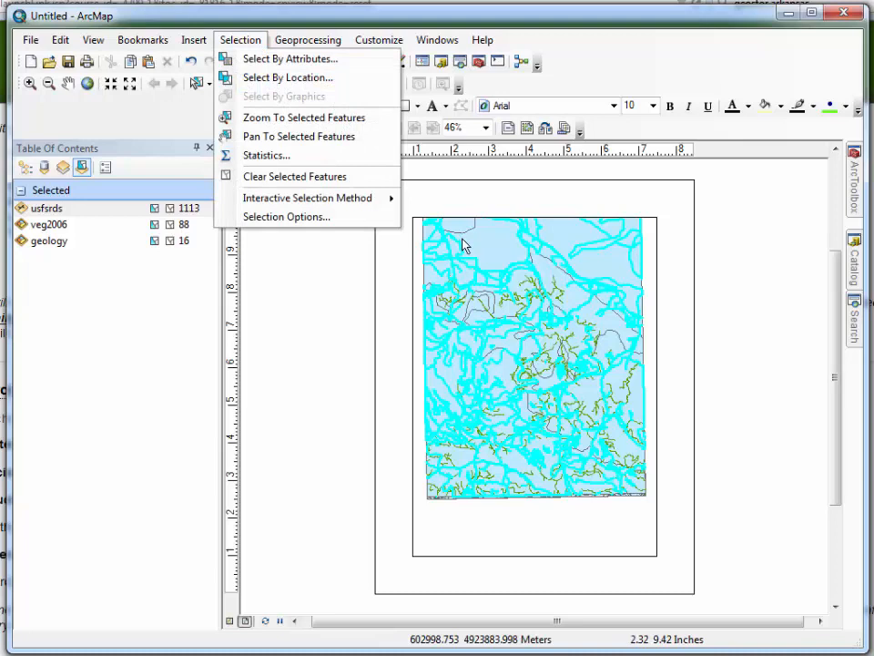
pyautogui.click(320, 80)
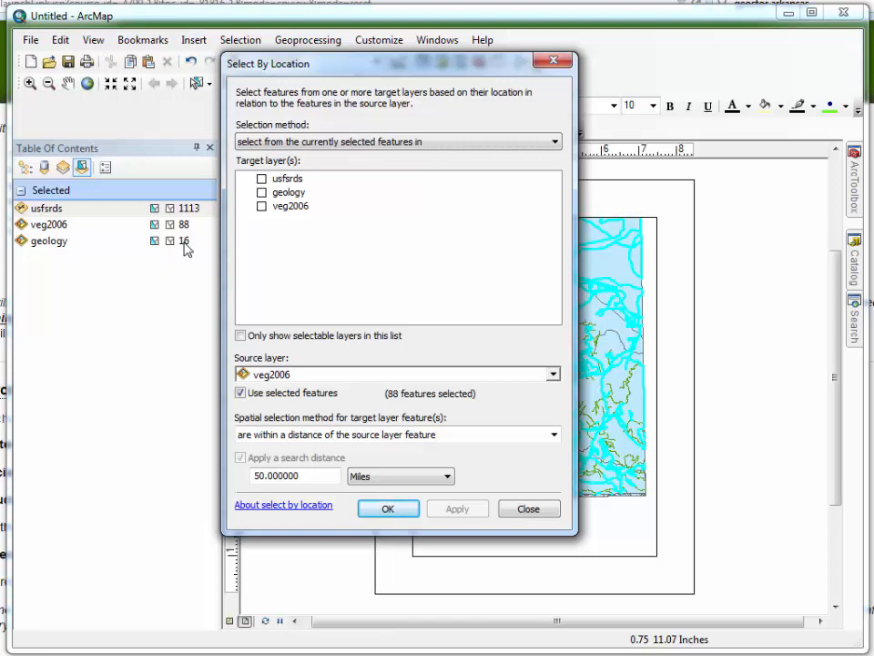
pyautogui.click(261, 192)
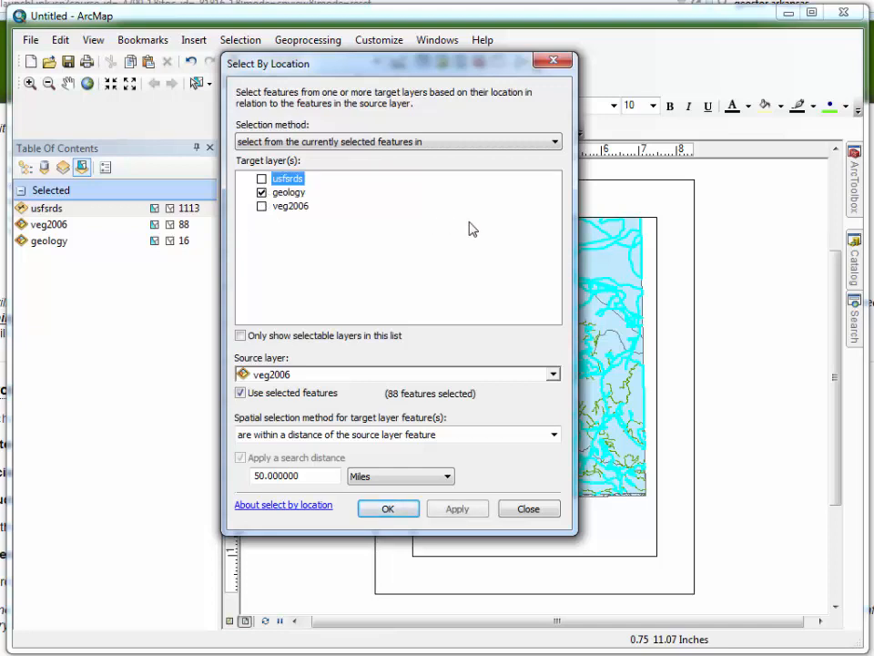
pyautogui.click(262, 207)
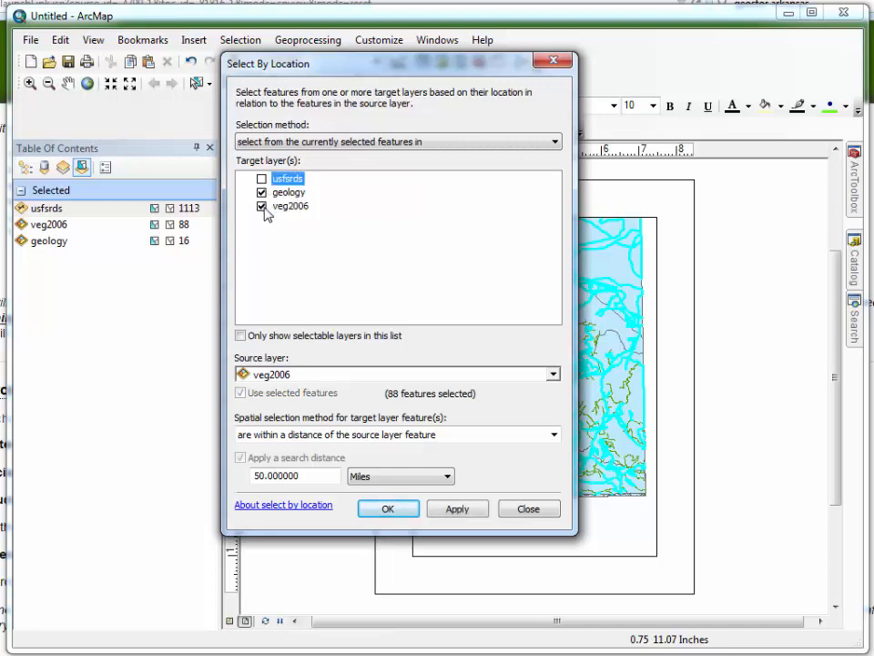
pyautogui.click(262, 375)
pyautogui.click(287, 389)
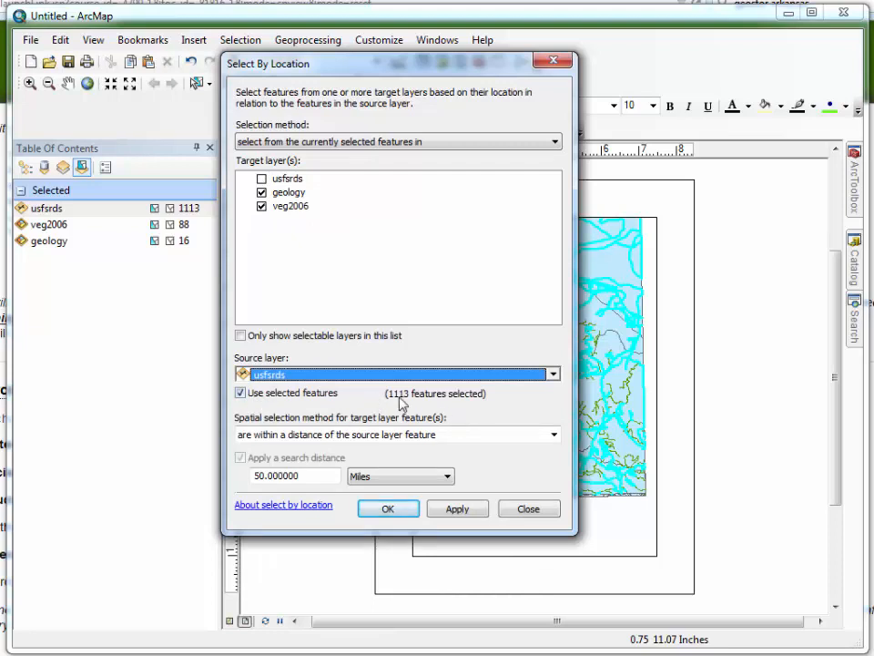
# Step: Set the search distance to 500 meters and run the location selection
pyautogui.doubleClick(312, 480)
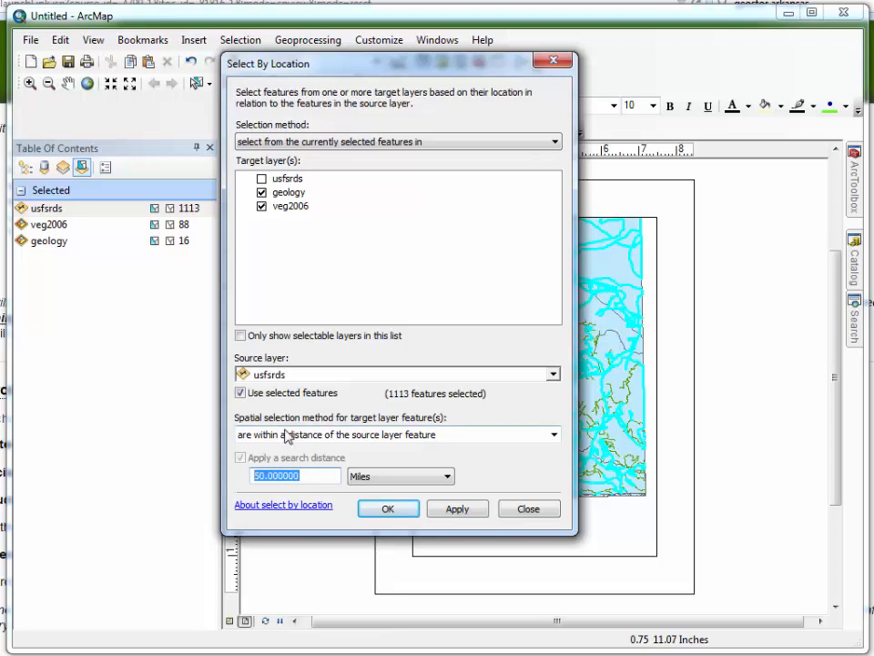
pyautogui.write('500')
pyautogui.click(394, 475)
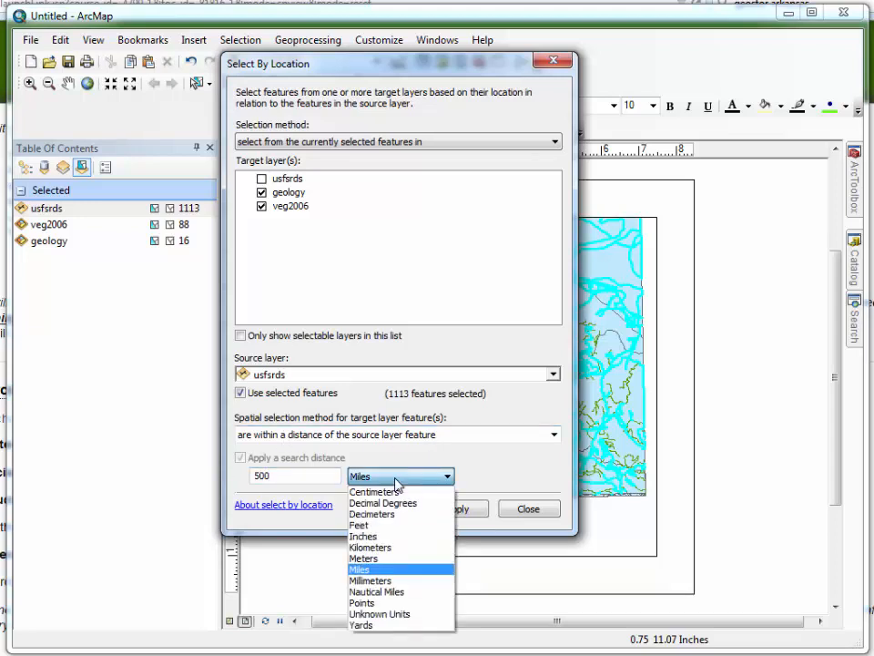
pyautogui.click(382, 560)
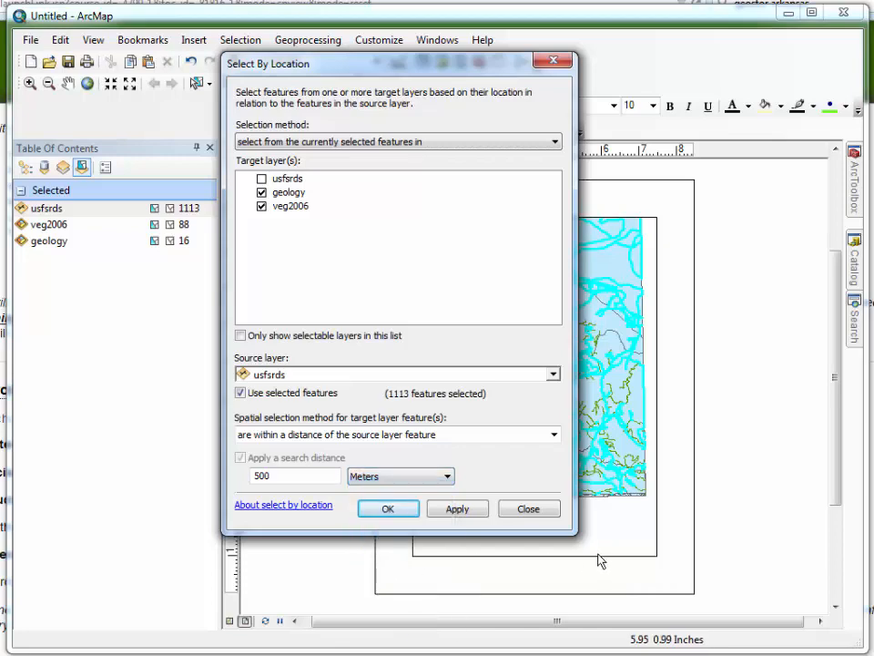
pyautogui.click(389, 510)
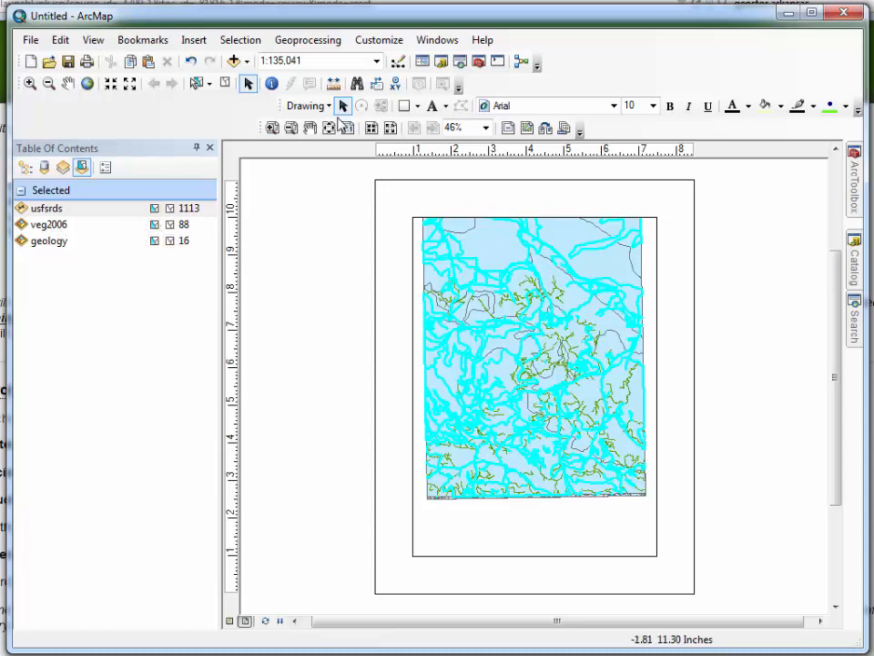
# Step: Start an Intersect operation with the geology and veg2006 layers as input features
pyautogui.click(309, 44)
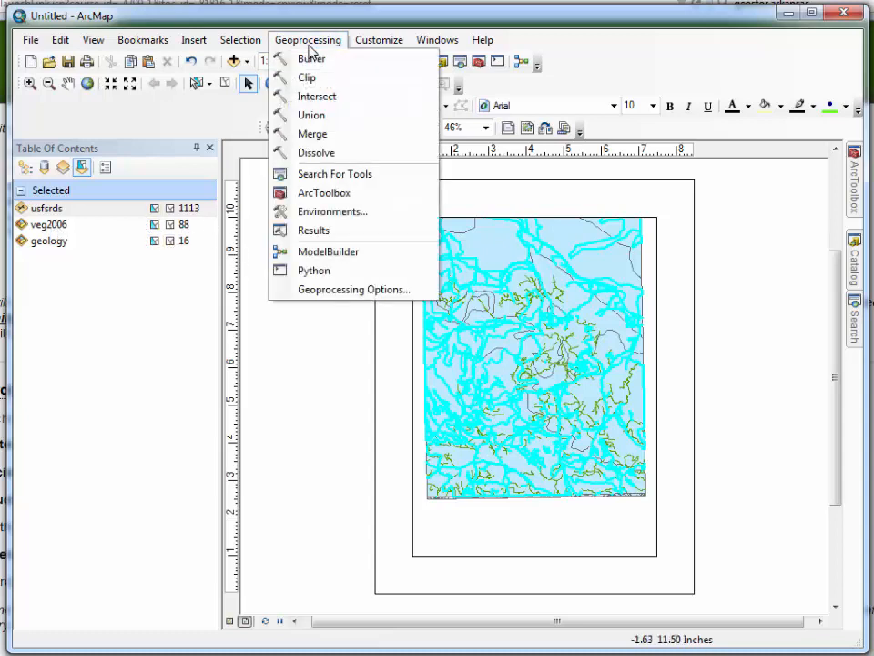
pyautogui.click(331, 102)
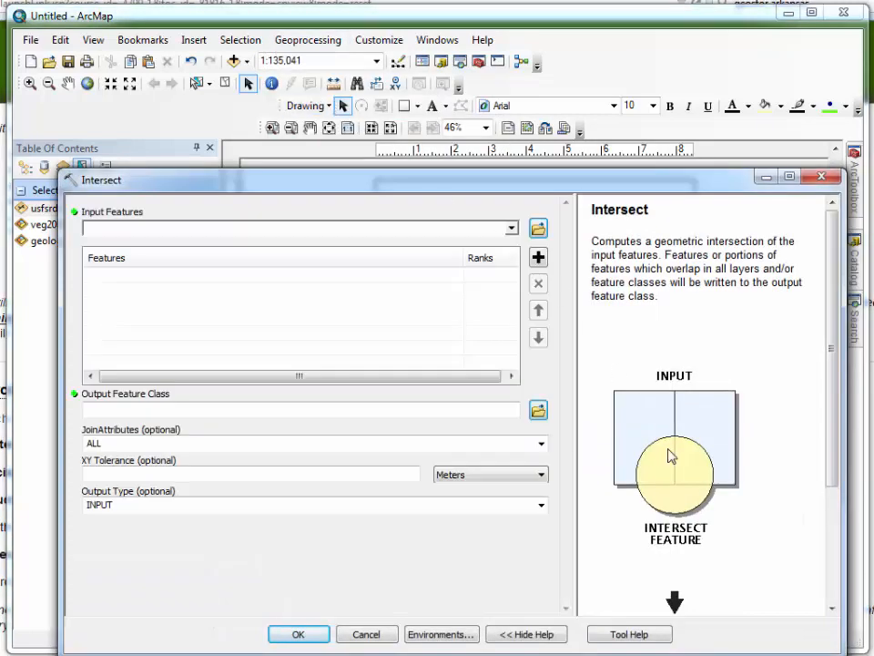
pyautogui.scroll(-3, 829, 497)
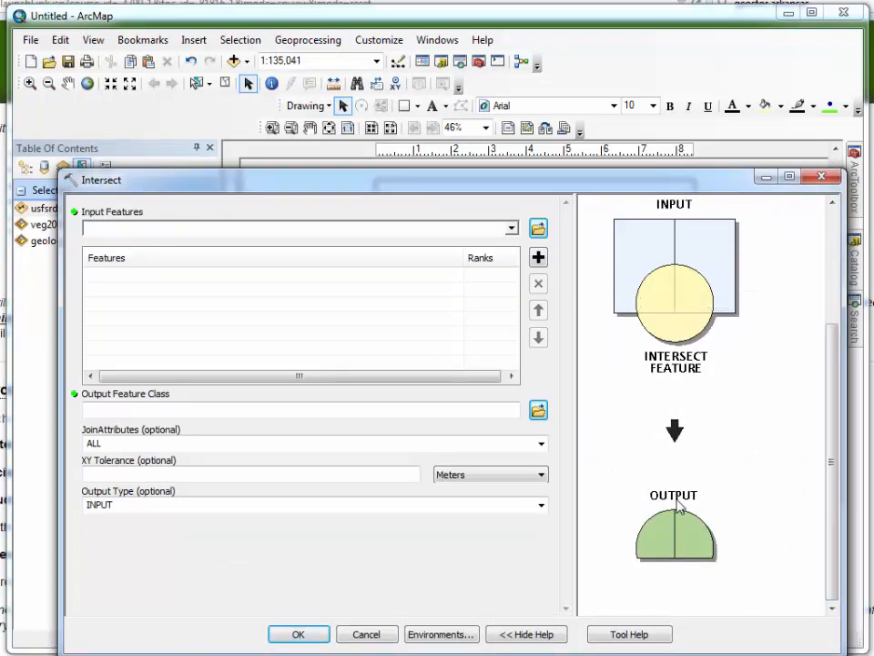
pyautogui.click(511, 229)
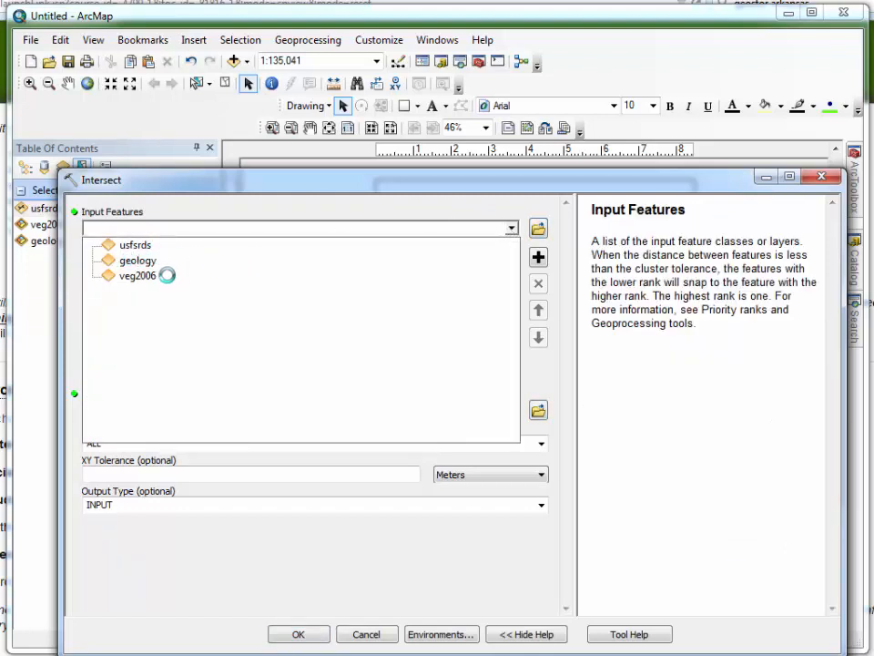
pyautogui.click(137, 260)
pyautogui.click(509, 228)
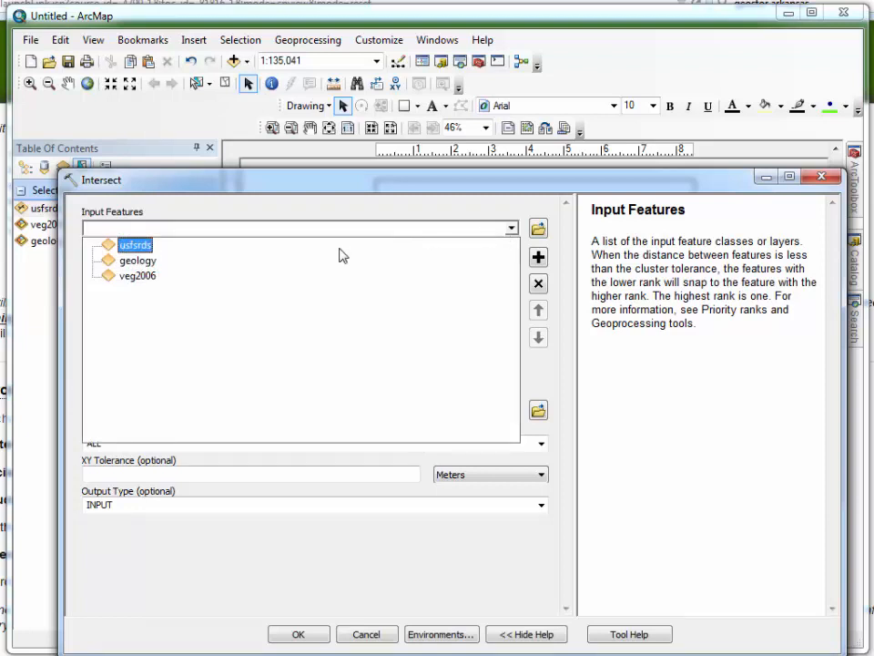
pyautogui.click(165, 279)
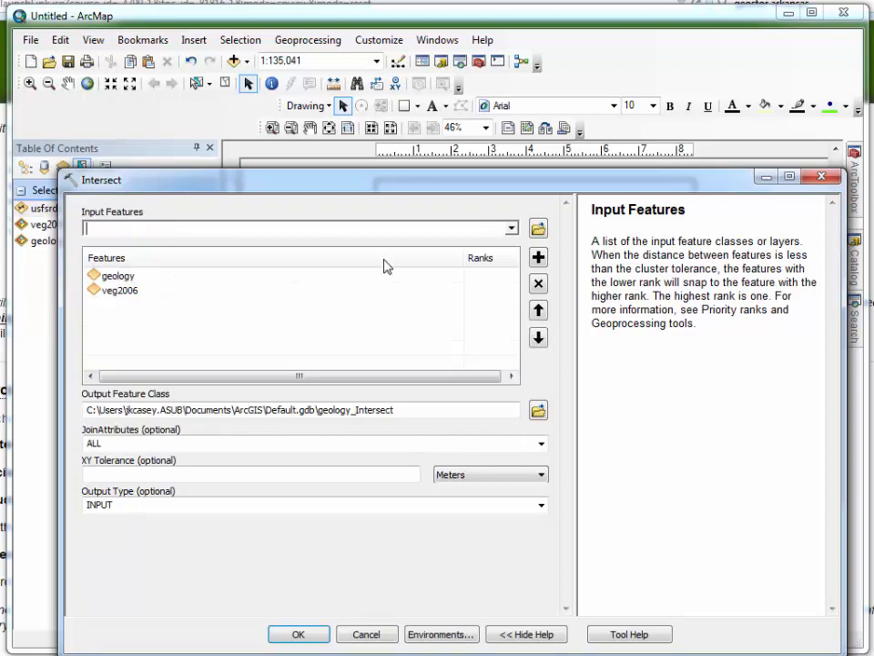
# Step: Set the Intersect output to vaction.shp in the Google Drive gis folder and run the tool
pyautogui.click(536, 411)
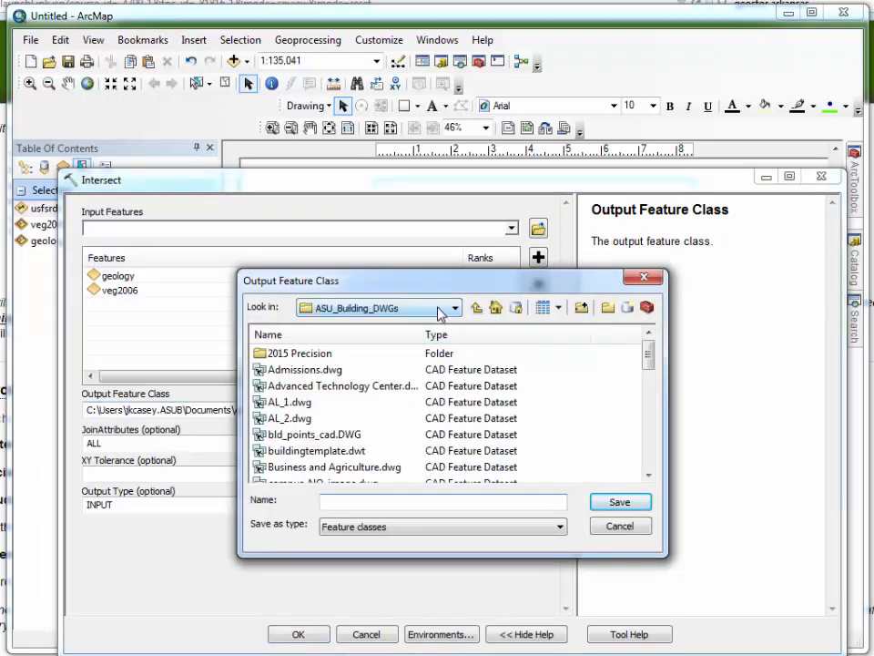
pyautogui.click(437, 308)
pyautogui.click(434, 385)
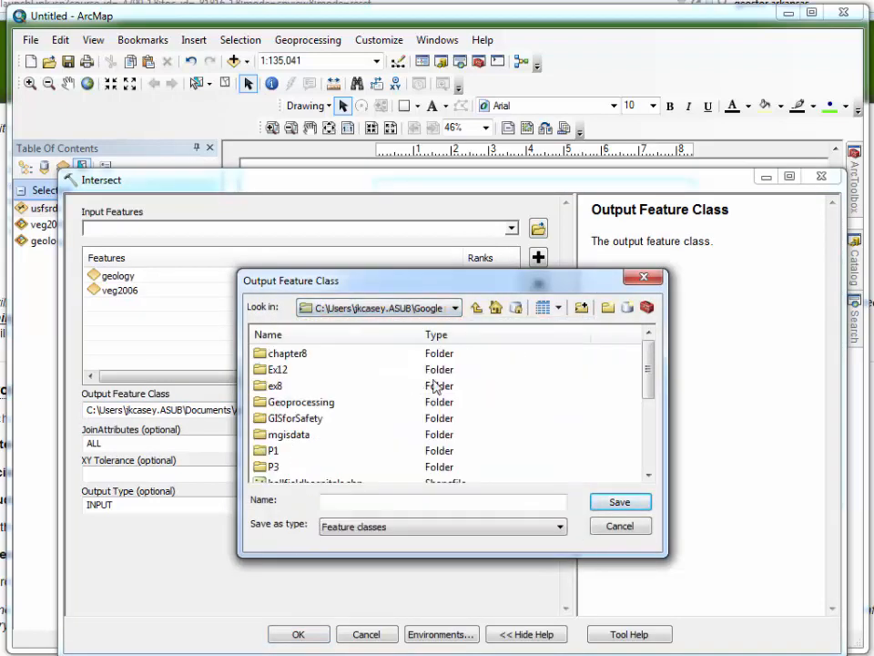
pyautogui.moveTo(646, 378); pyautogui.dragTo(648, 406)
pyautogui.click(440, 503)
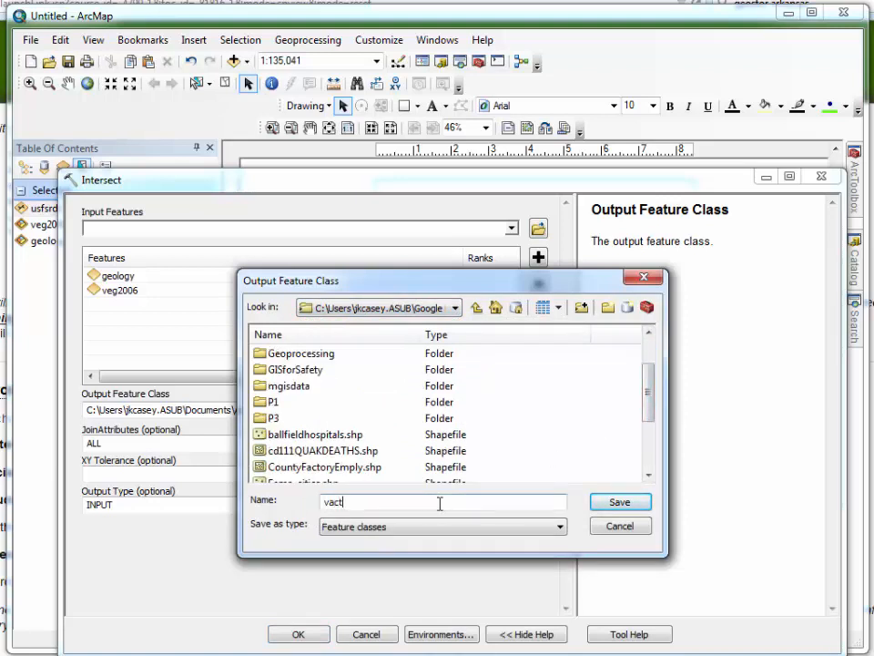
pyautogui.write('vaction.shp')
pyautogui.click(625, 502)
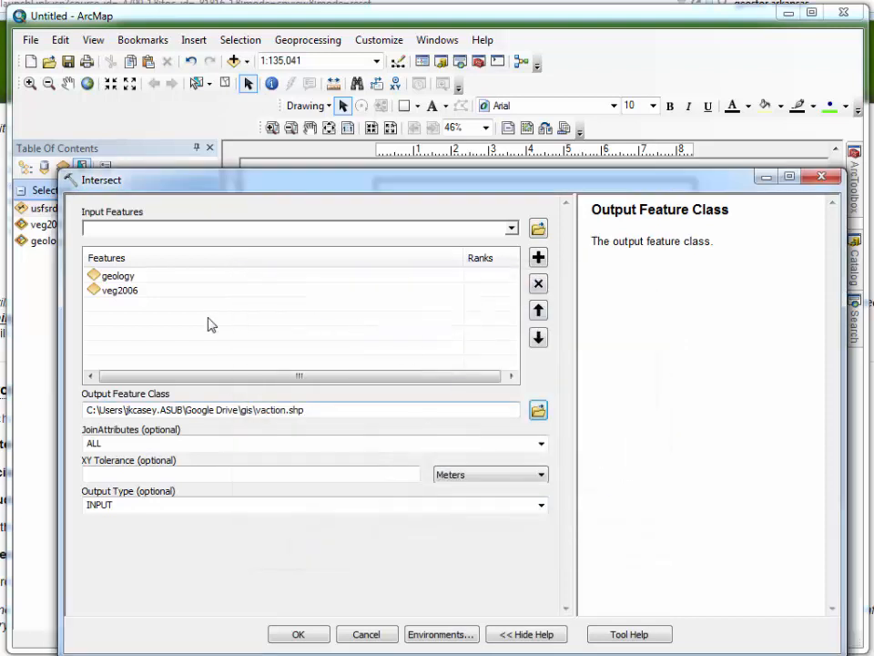
pyautogui.click(300, 635)
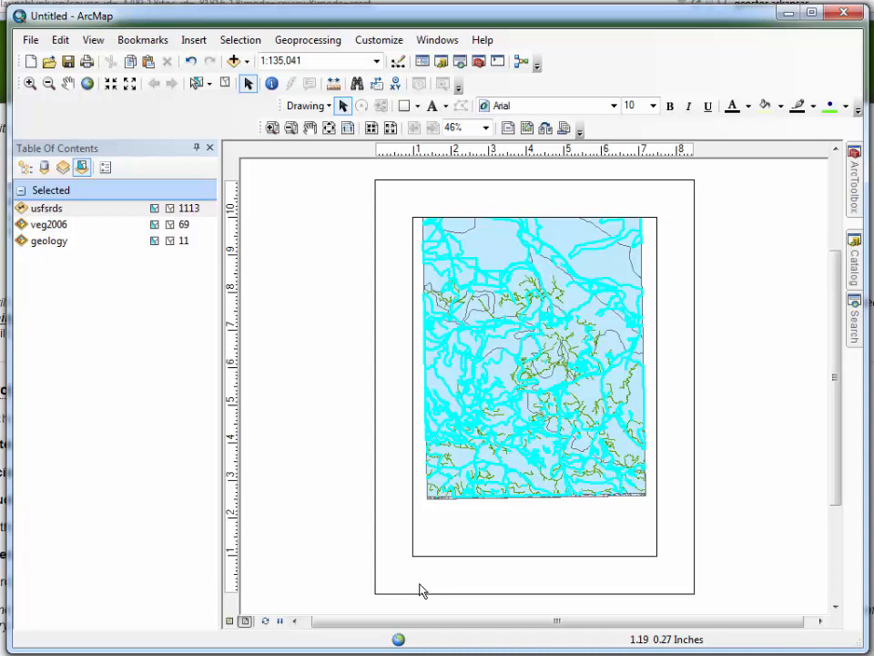
# Step: List the layers by drawing order, hide veg2006 and geology, and clear all selected features
pyautogui.click(25, 167)
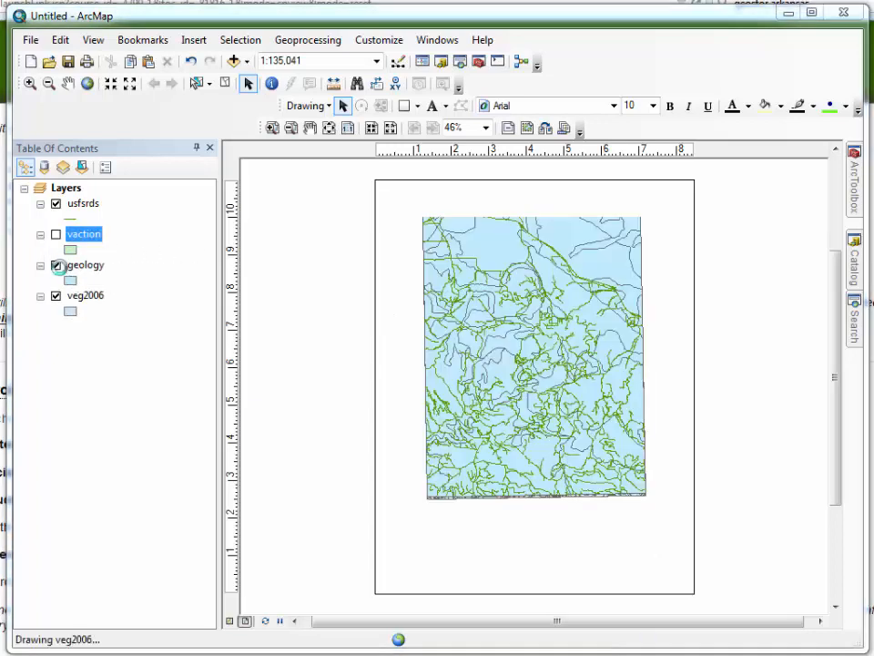
pyautogui.click(55, 296)
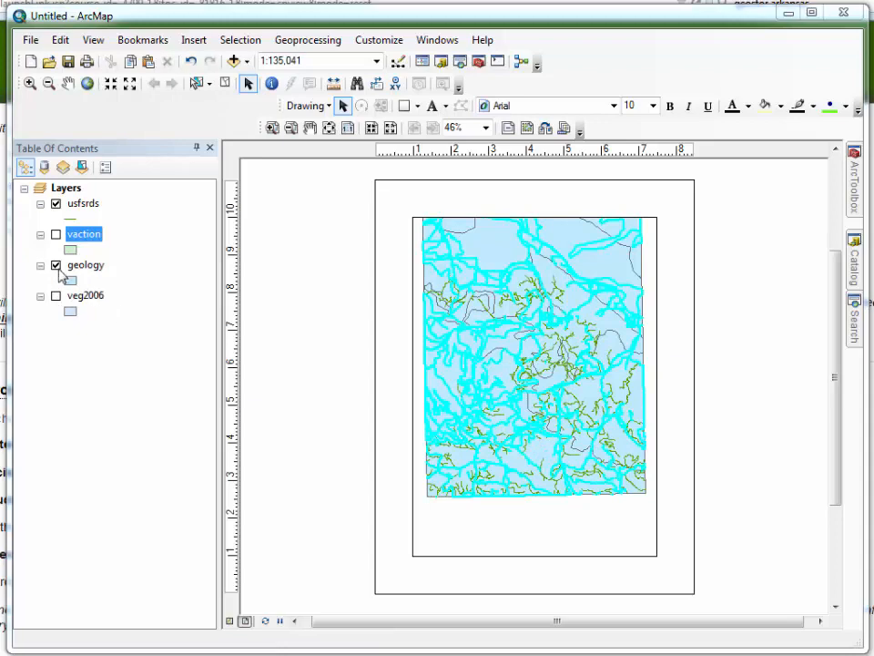
pyautogui.click(55, 264)
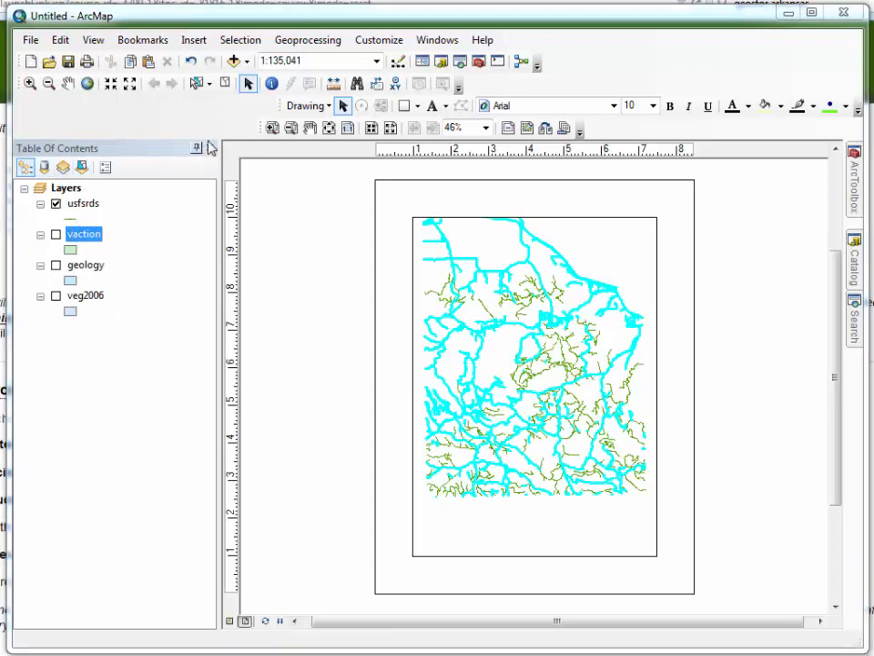
pyautogui.click(224, 83)
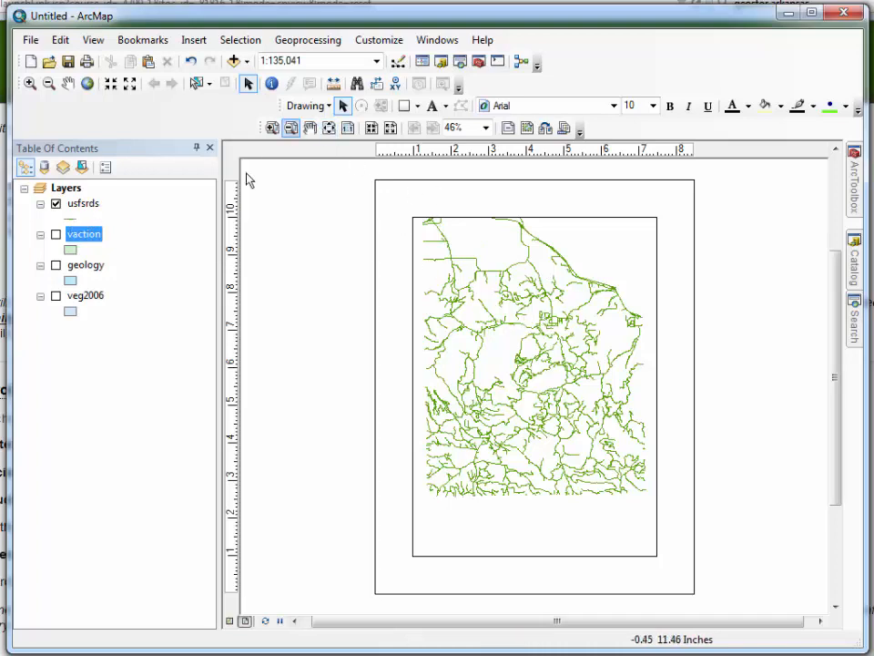
# Step: Symbolize the usfsrds layer by unique values of the TYPE field, adding all values
pyautogui.click(83, 203)
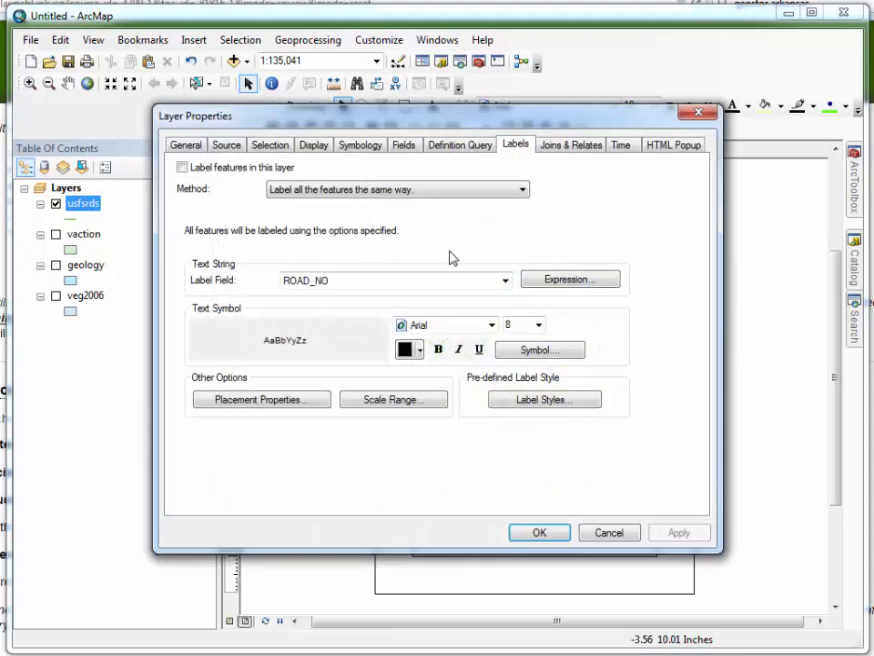
pyautogui.click(360, 145)
pyautogui.click(198, 203)
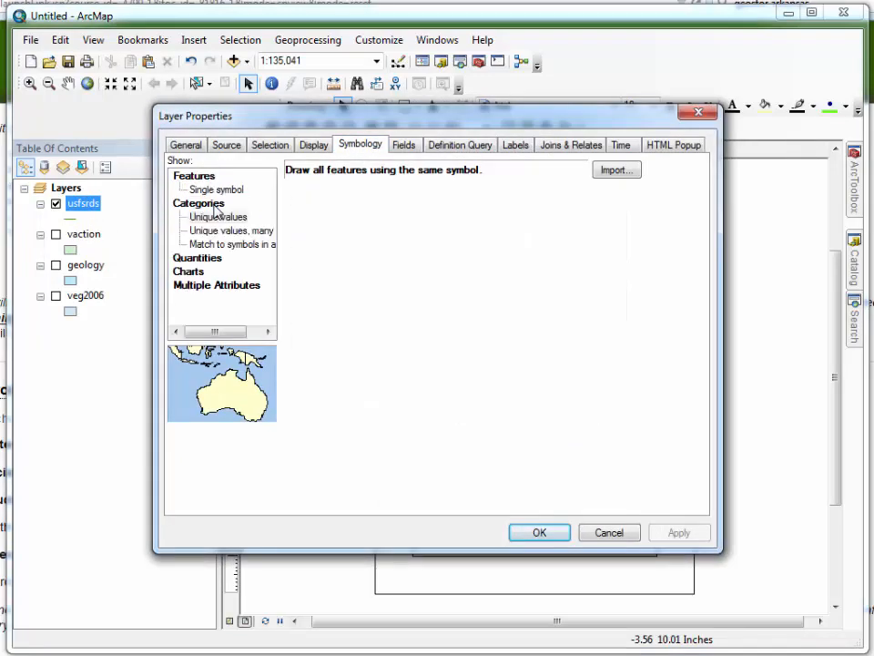
pyautogui.click(398, 206)
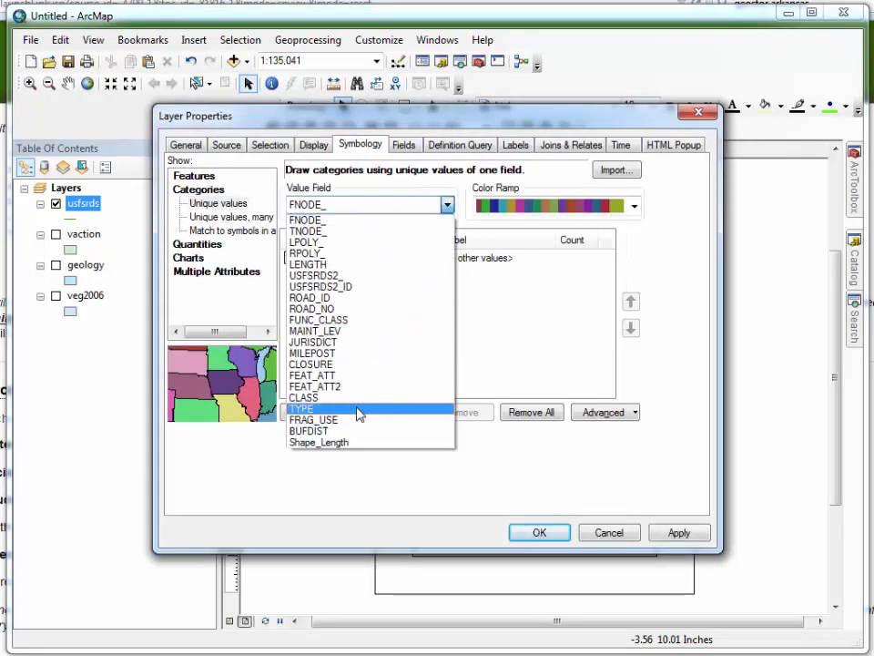
pyautogui.click(361, 410)
pyautogui.click(314, 413)
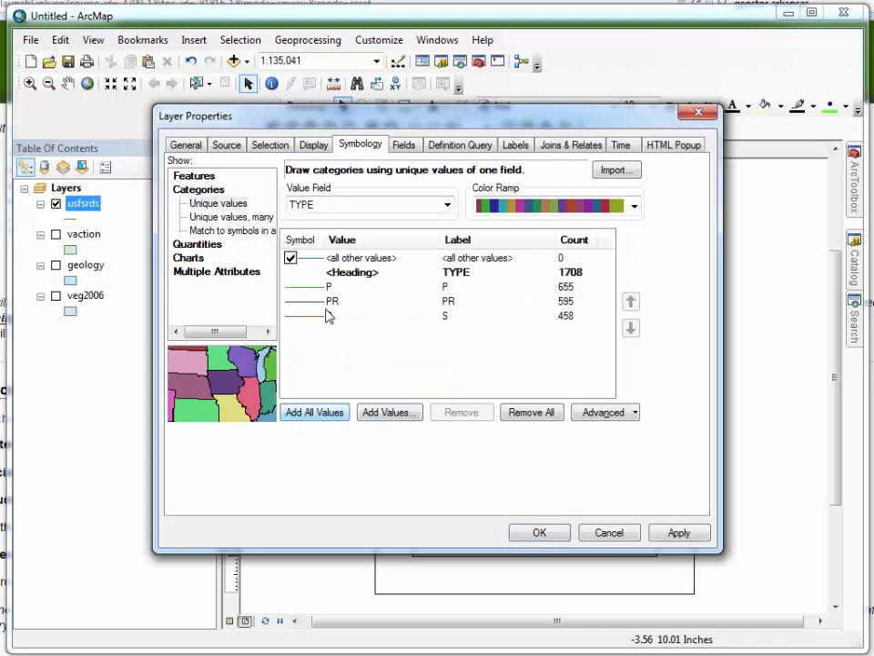
# Step: Remove the PR category from the usfsrds symbology and turn off the symbol for all other values
pyautogui.click(330, 301)
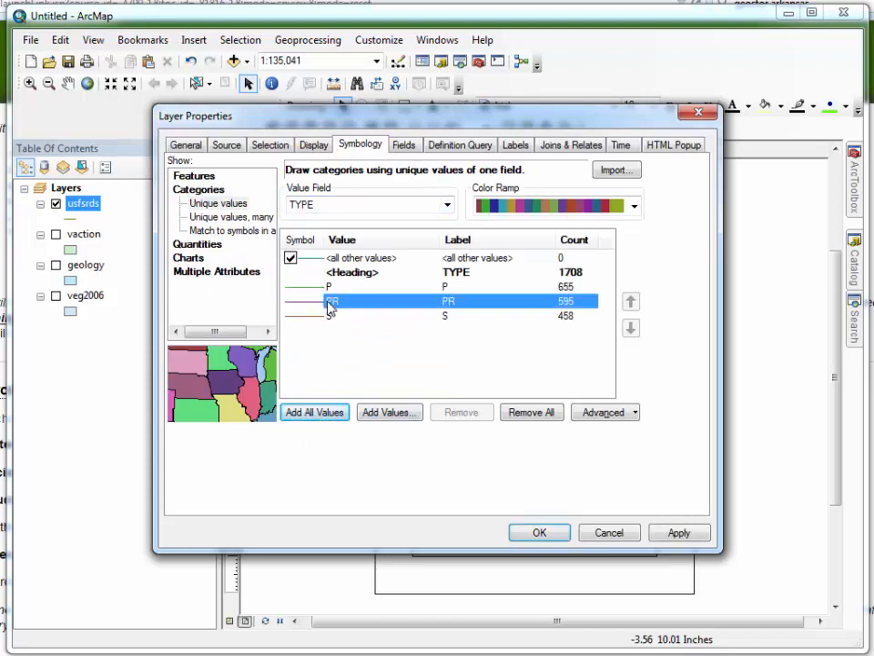
pyautogui.click(461, 412)
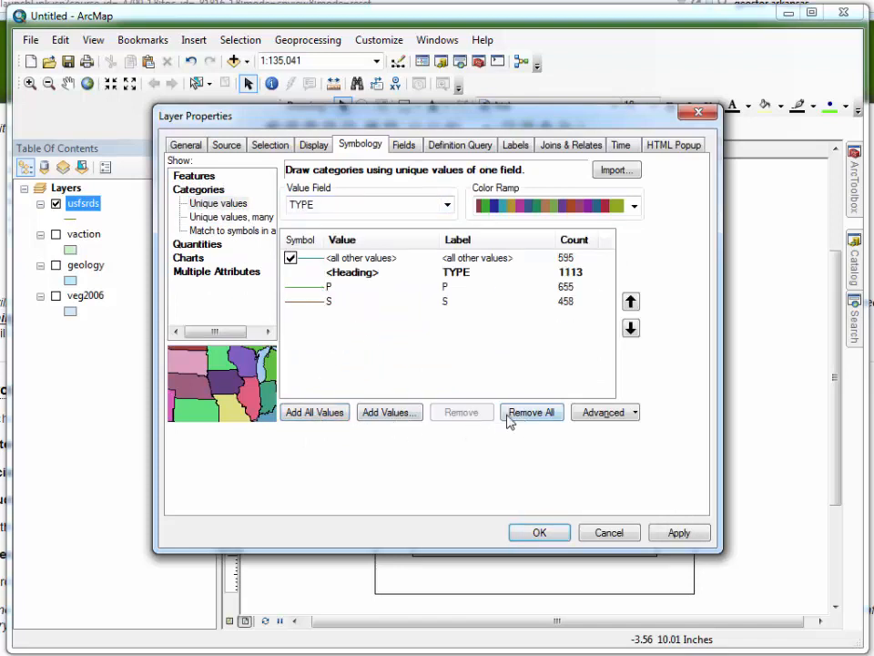
pyautogui.click(290, 258)
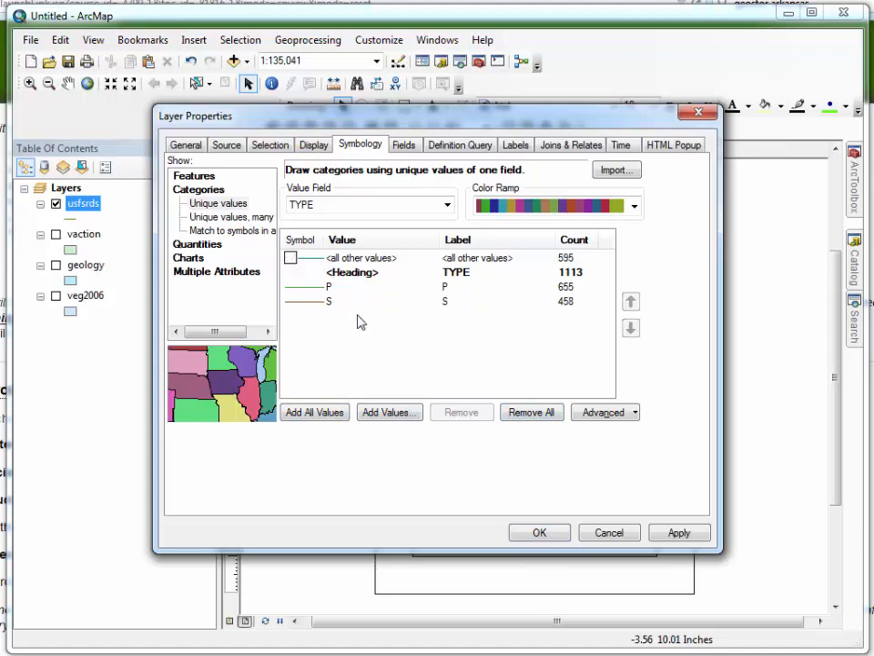
# Step: Give the P road category the black Arterial Street line symbol
pyautogui.doubleClick(308, 288)
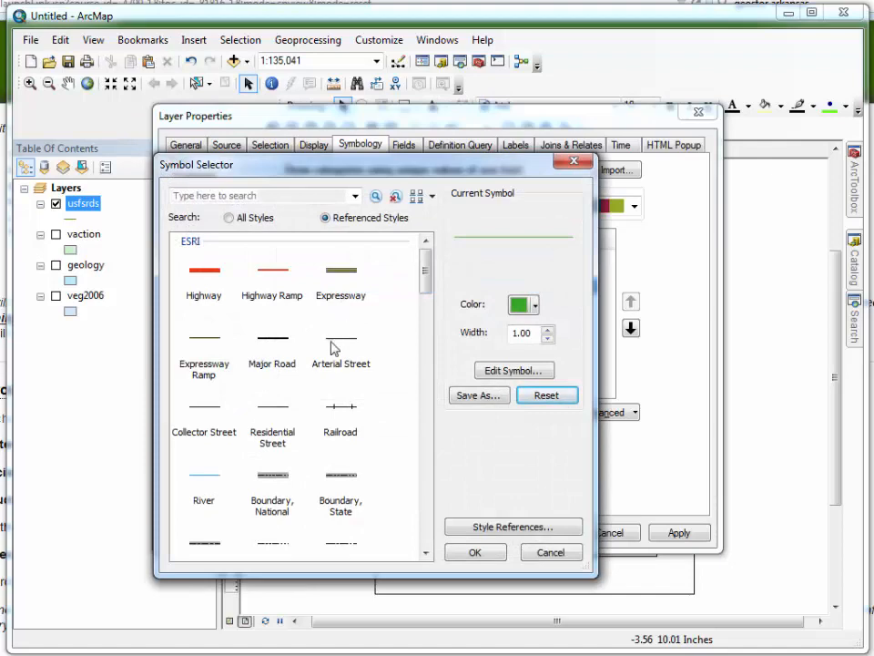
pyautogui.click(343, 348)
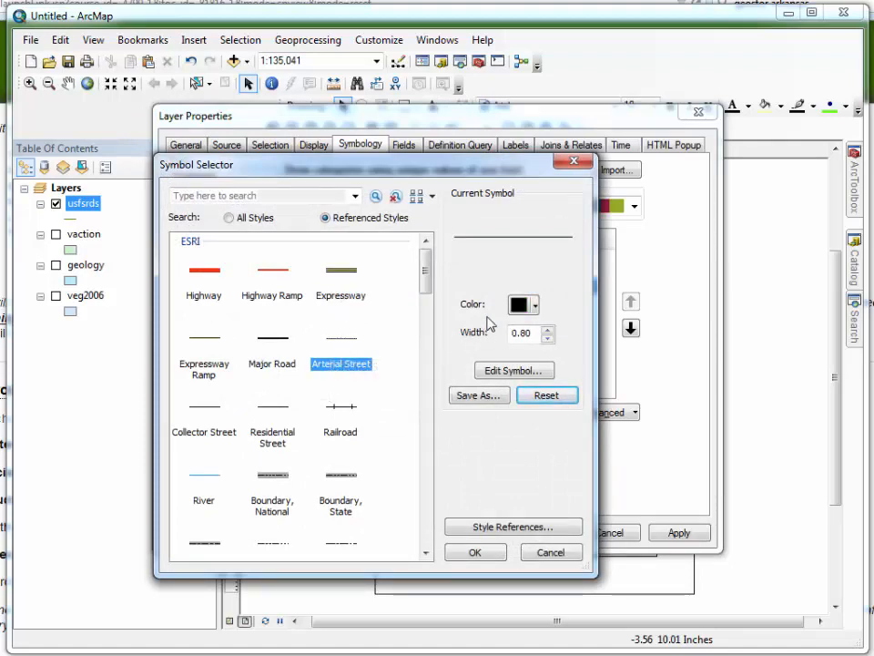
pyautogui.click(475, 552)
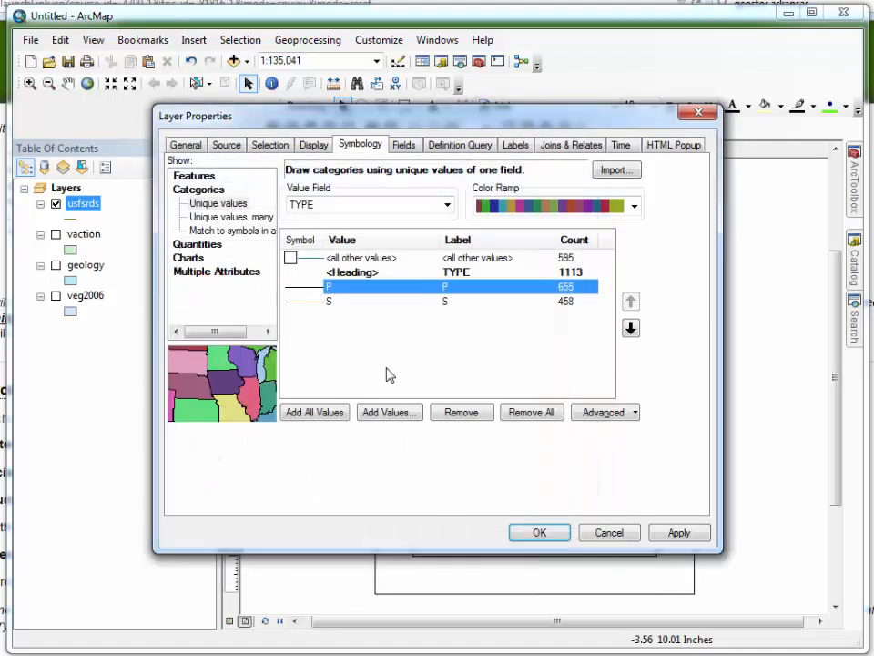
# Step: Give the S road category the Arterial Street symbol in gray and apply the usfsrds layer properties
pyautogui.doubleClick(318, 304)
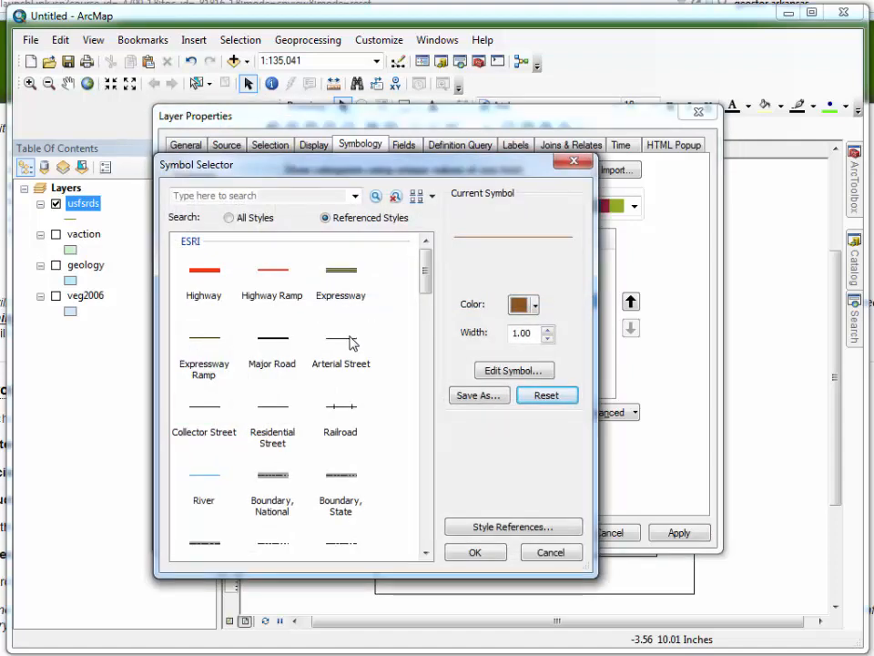
pyautogui.click(351, 343)
pyautogui.click(534, 309)
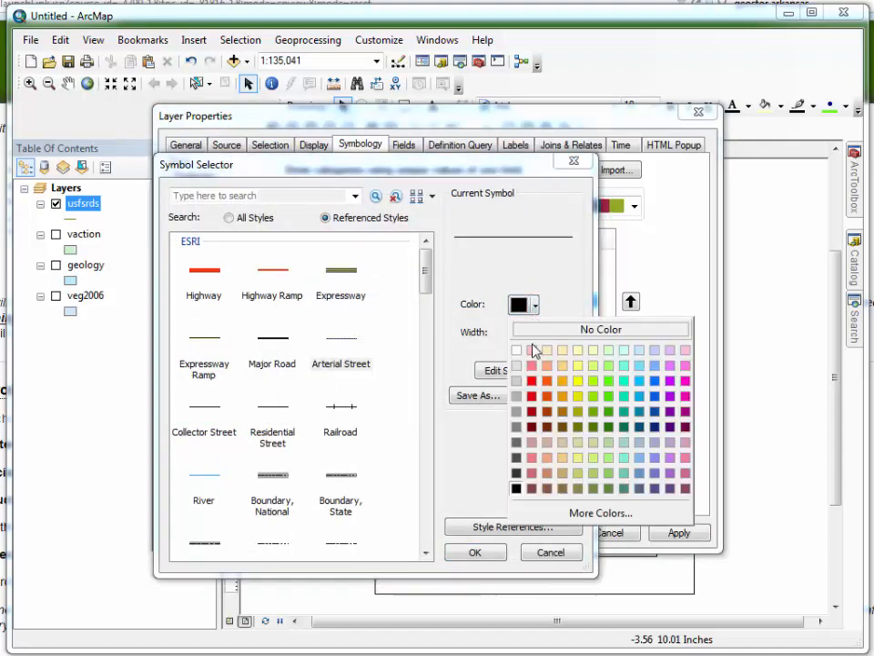
pyautogui.click(517, 414)
pyautogui.click(478, 552)
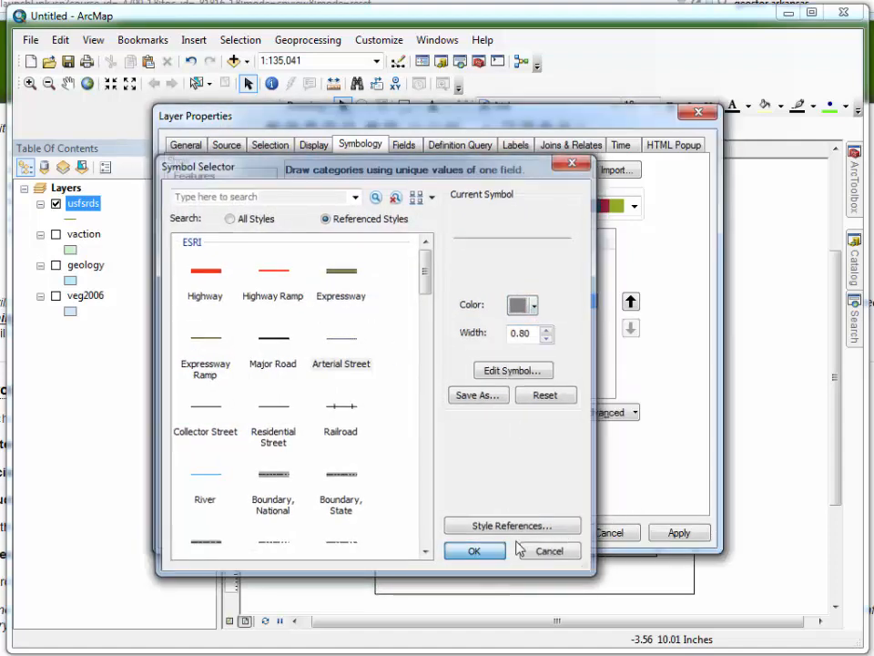
pyautogui.click(540, 534)
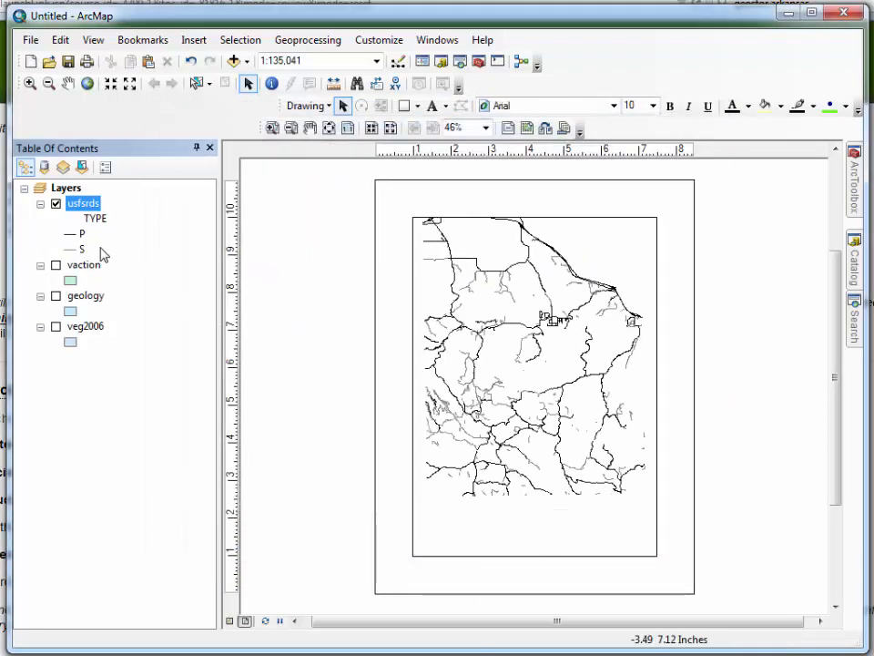
# Step: Give the vaction layer a green fill with a black outline and turn the layer on
pyautogui.click(70, 280)
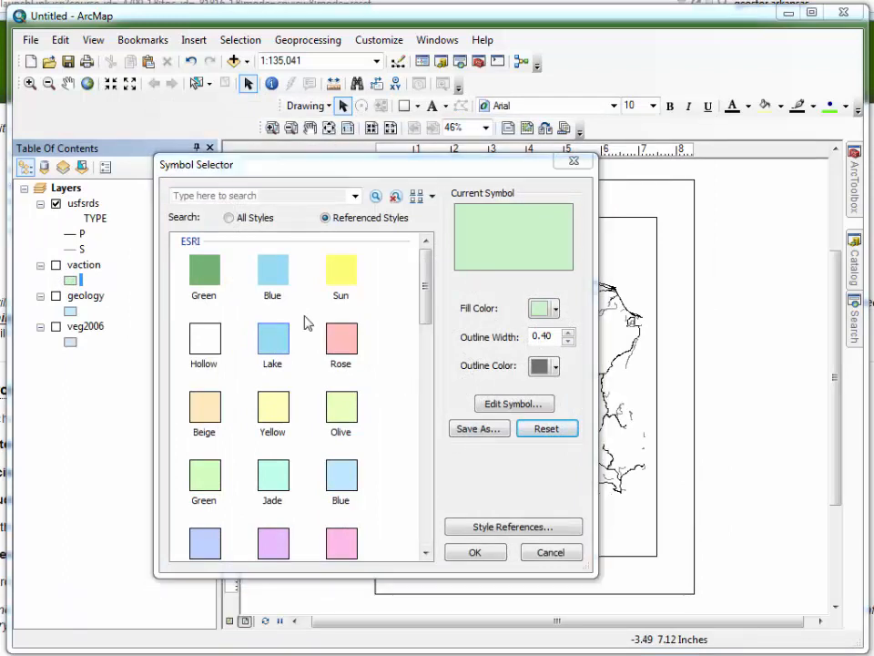
pyautogui.click(554, 309)
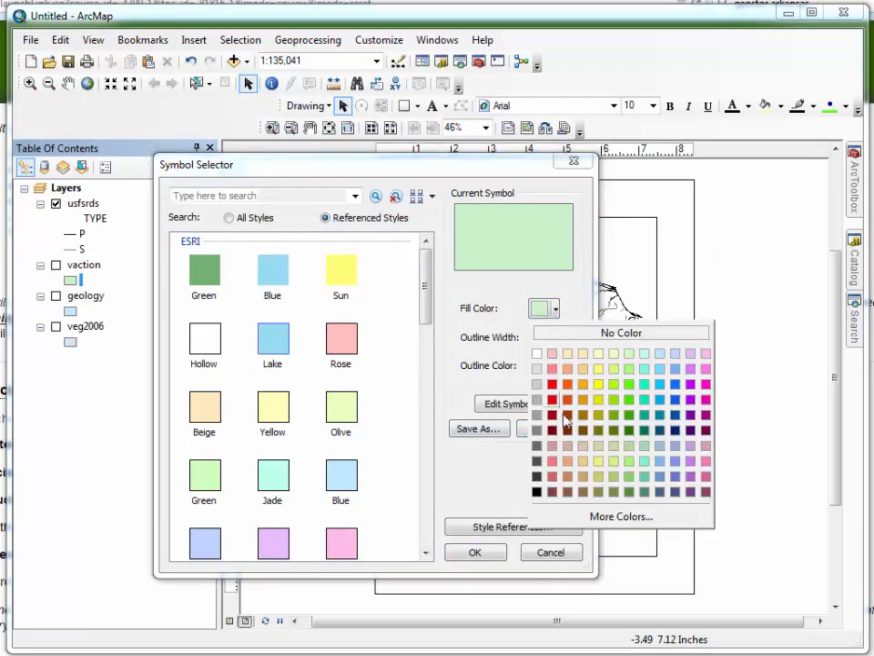
pyautogui.click(614, 414)
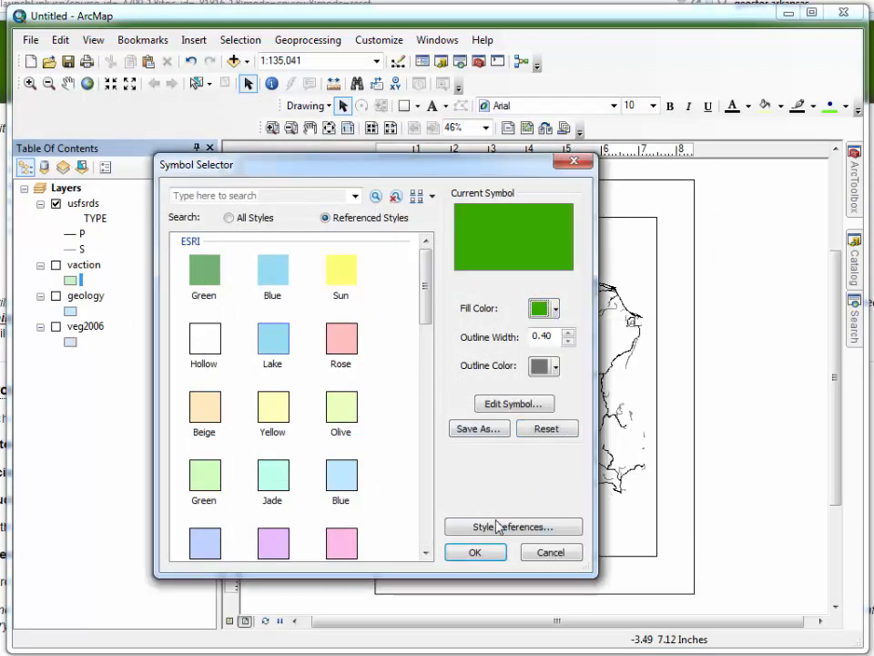
pyautogui.click(555, 366)
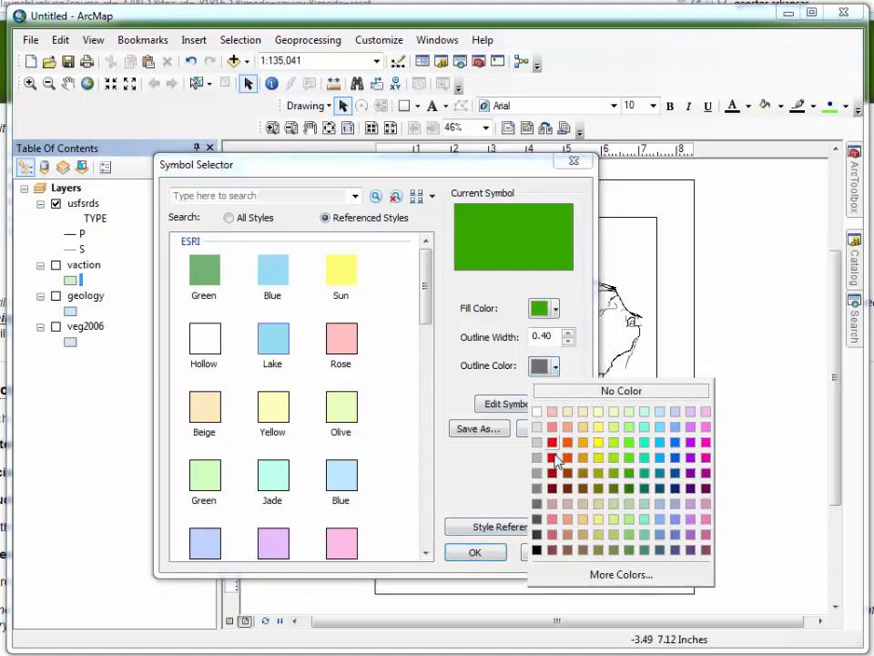
pyautogui.click(536, 549)
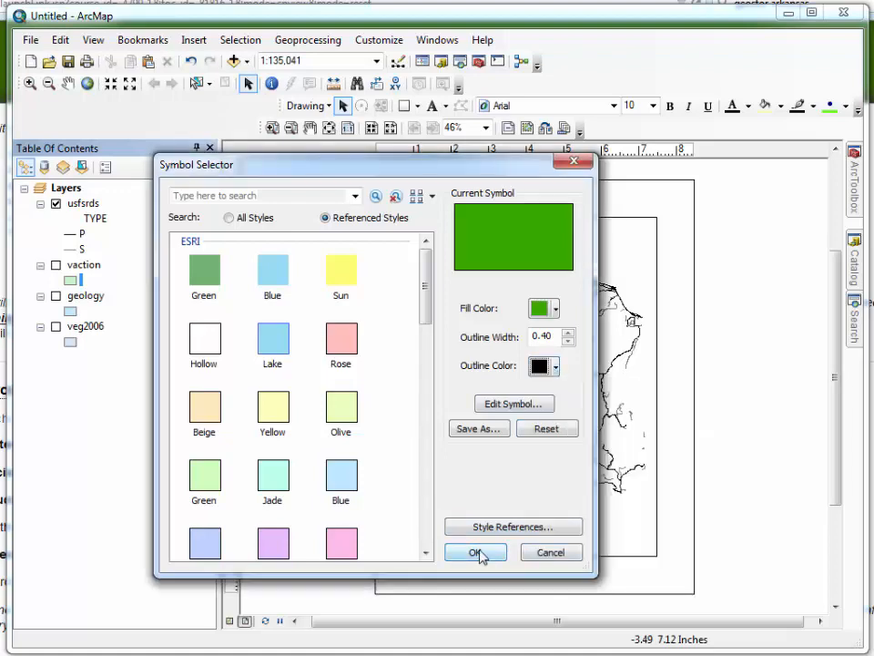
pyautogui.click(476, 552)
pyautogui.click(56, 265)
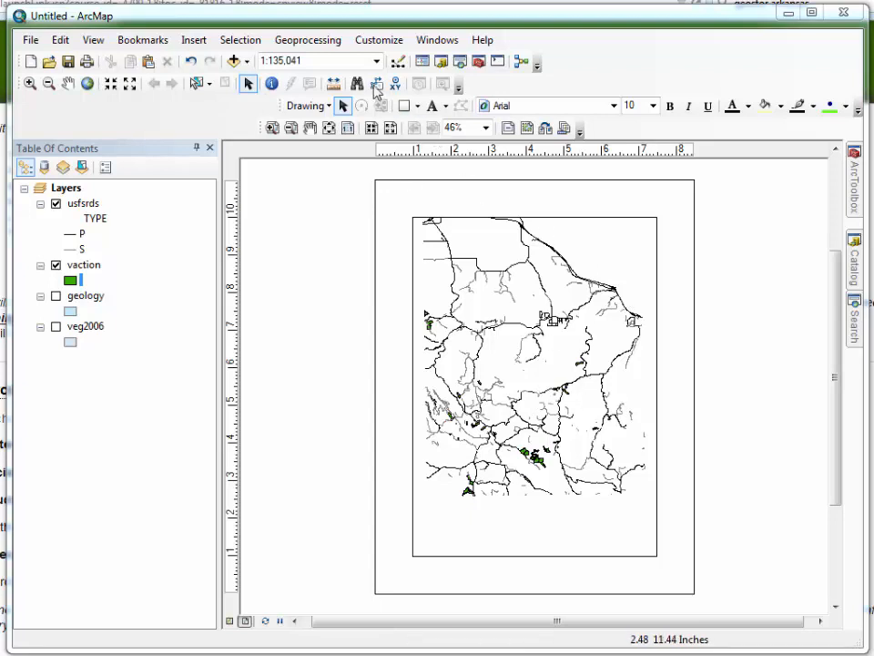
# Step: Set the map scale to 1:130,000 and shift the map slightly downward within the data frame
pyautogui.click(338, 61)
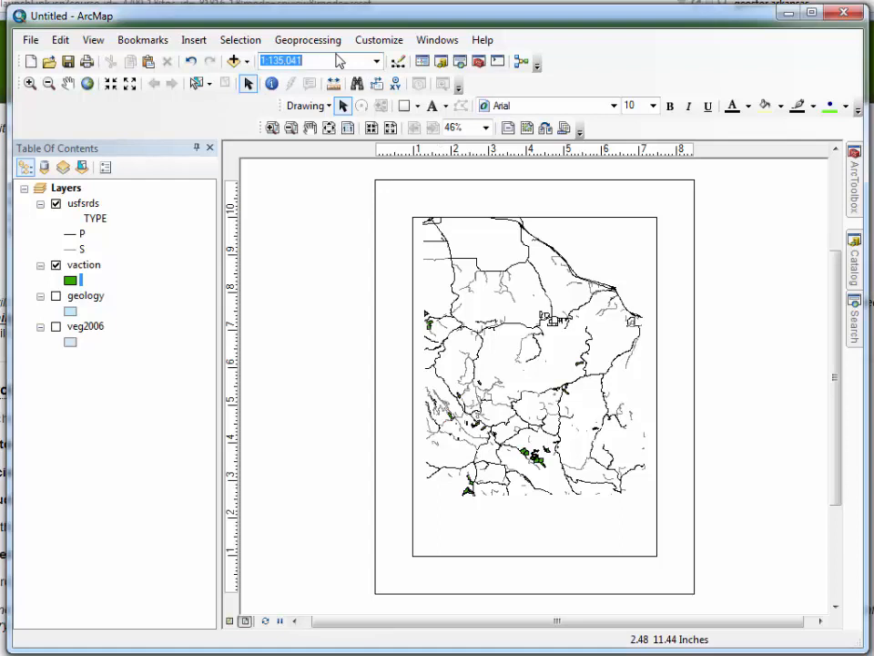
pyautogui.write('1')
pyautogui.write('30,000')
pyautogui.press('Return')
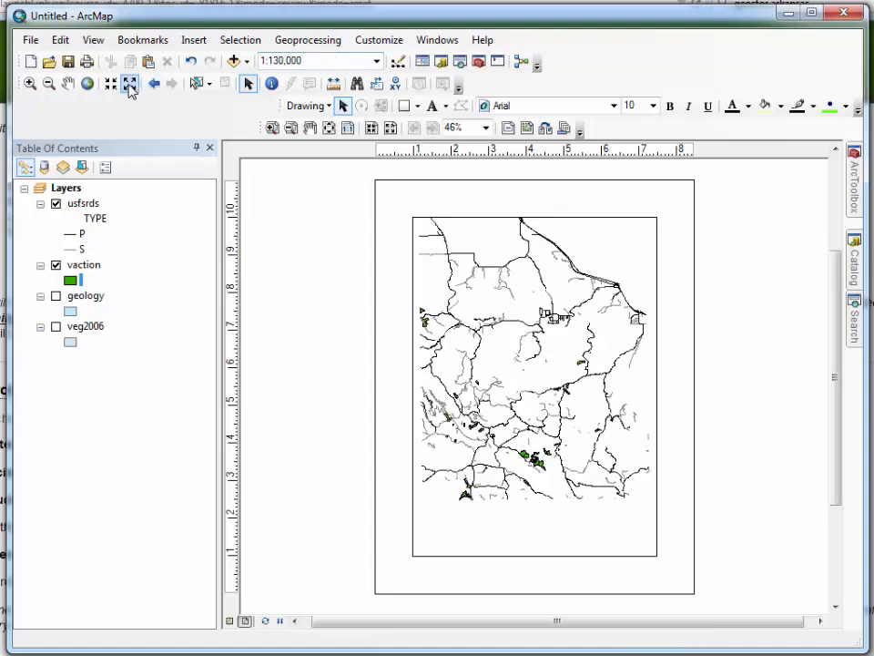
pyautogui.click(68, 83)
pyautogui.moveTo(506, 347); pyautogui.dragTo(510, 376)
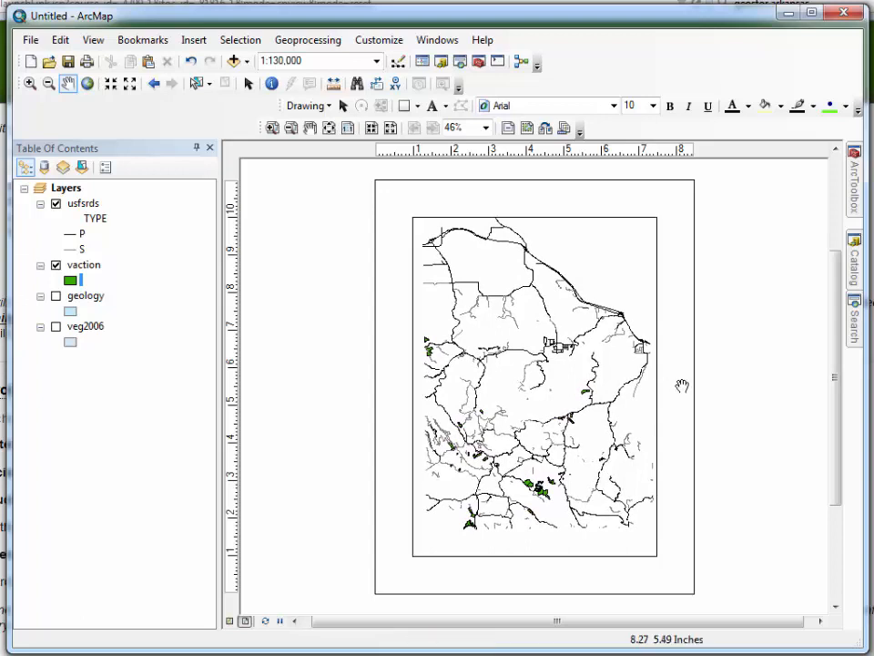